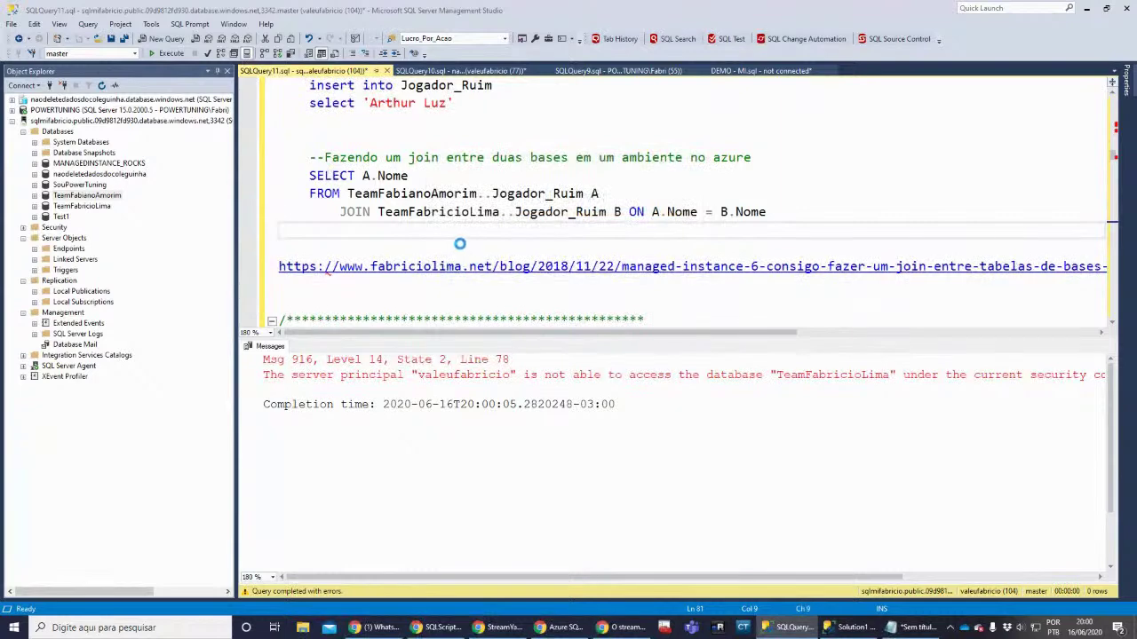
Run the query that joins the Jogador_Ruim tables of the two Team databases on Nome
{"action": "left_click_drag", "start_coordinate": [426, 238], "coordinate": [302, 176]}
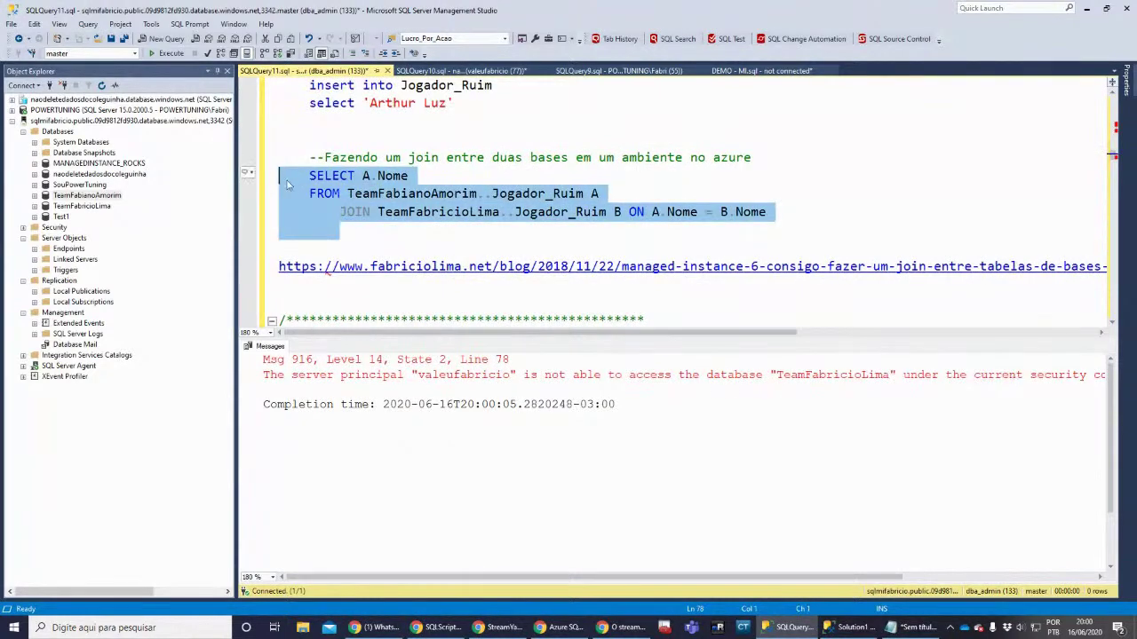
{"action": "key", "text": "F5"}
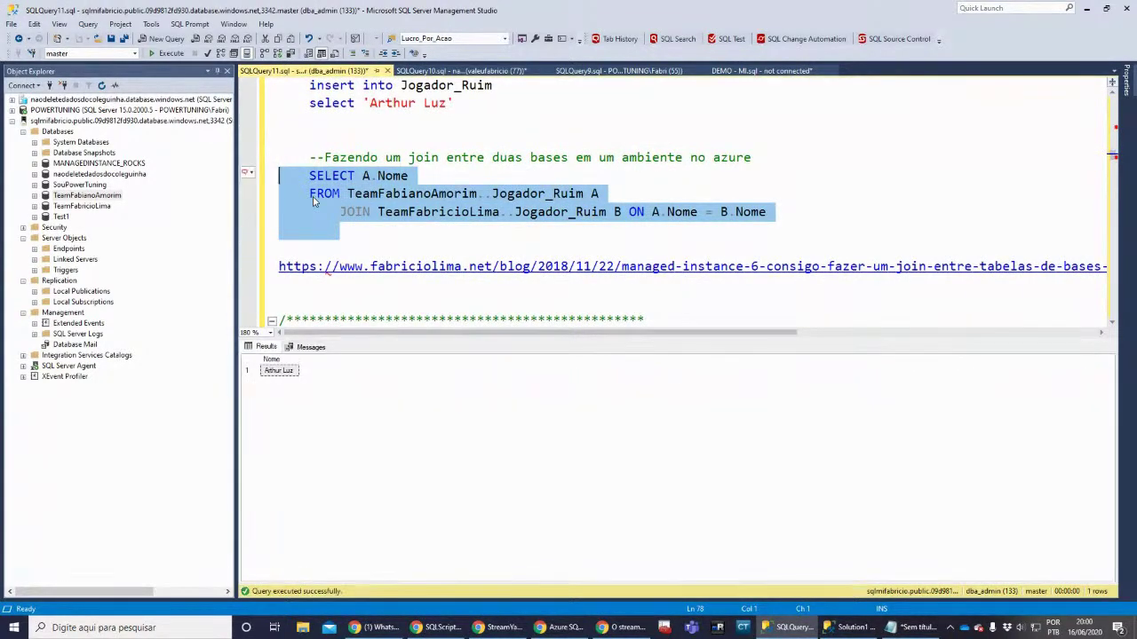
{"action": "left_click_drag", "start_coordinate": [337, 233], "coordinate": [279, 160]}
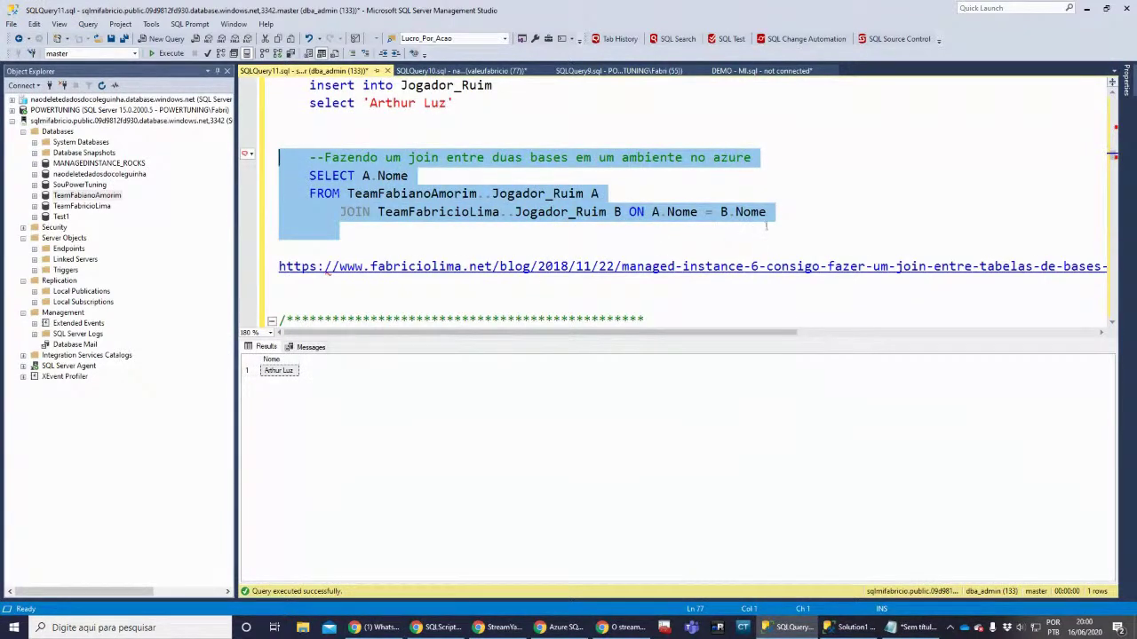
Remove the extra blank line above the join query's comment
{"action": "left_click", "coordinate": [414, 139]}
{"action": "key", "text": "Delete"}
{"action": "key", "text": "Delete"}
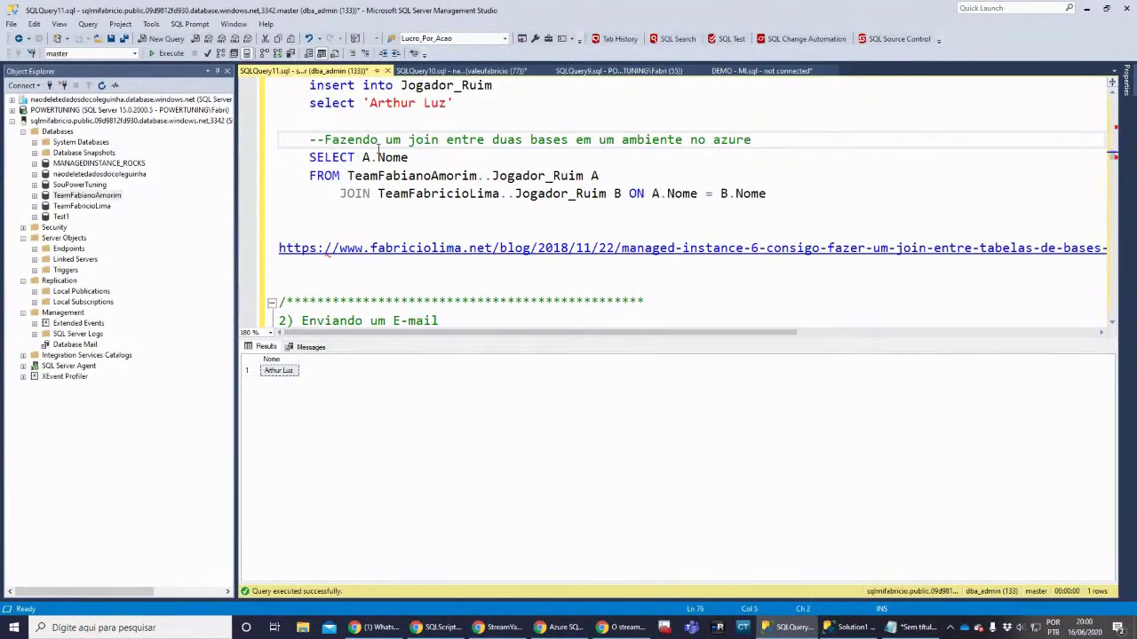
Run the cross-database join query again, including its comment line, on the managed instance connection
{"action": "left_click_drag", "start_coordinate": [337, 213], "coordinate": [279, 140]}
{"action": "left_click", "coordinate": [305, 158]}
{"action": "left_click", "coordinate": [315, 143]}
{"action": "left_click_drag", "start_coordinate": [769, 194], "coordinate": [279, 140]}
{"action": "left_click", "coordinate": [769, 194]}
{"action": "left_click_drag", "start_coordinate": [769, 193], "coordinate": [279, 139]}
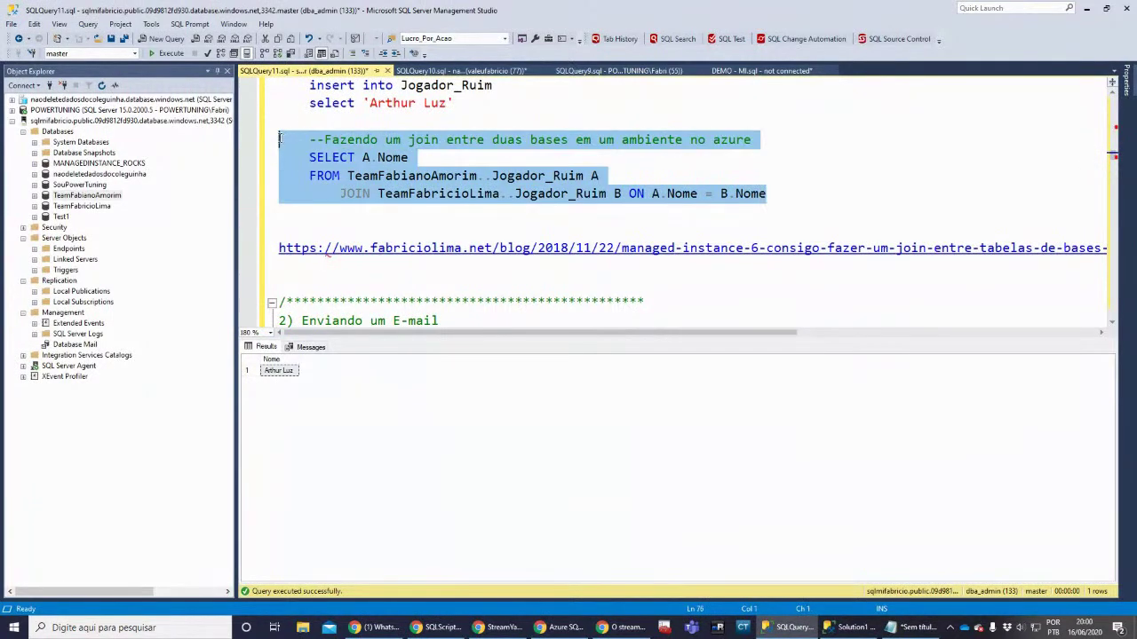
{"action": "key", "text": "F5"}
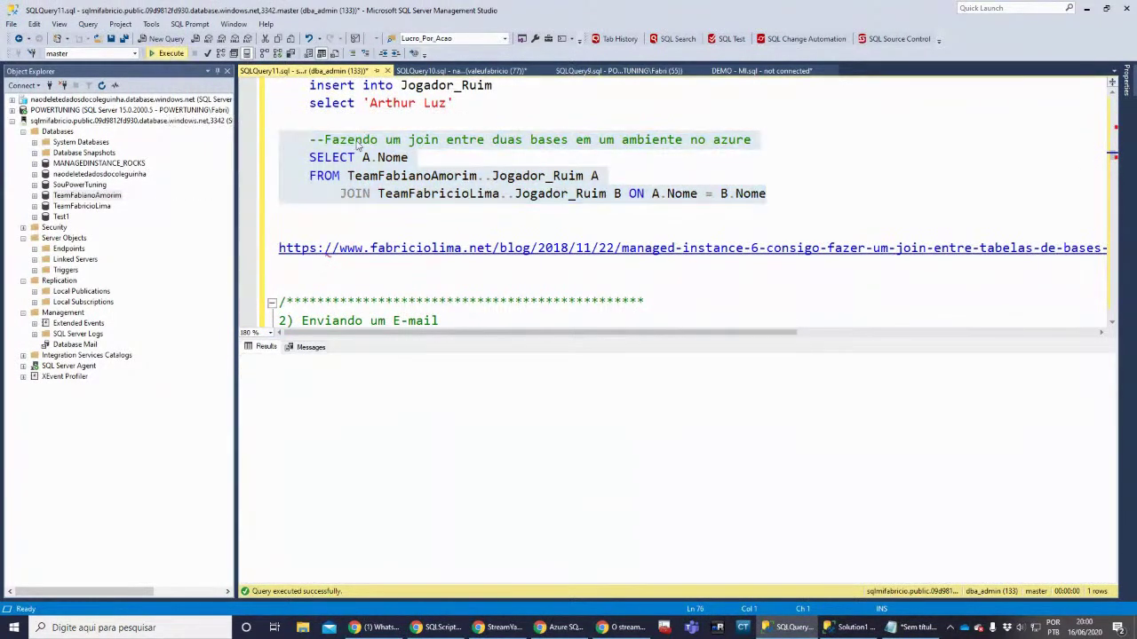
{"action": "left_click", "coordinate": [78, 121]}
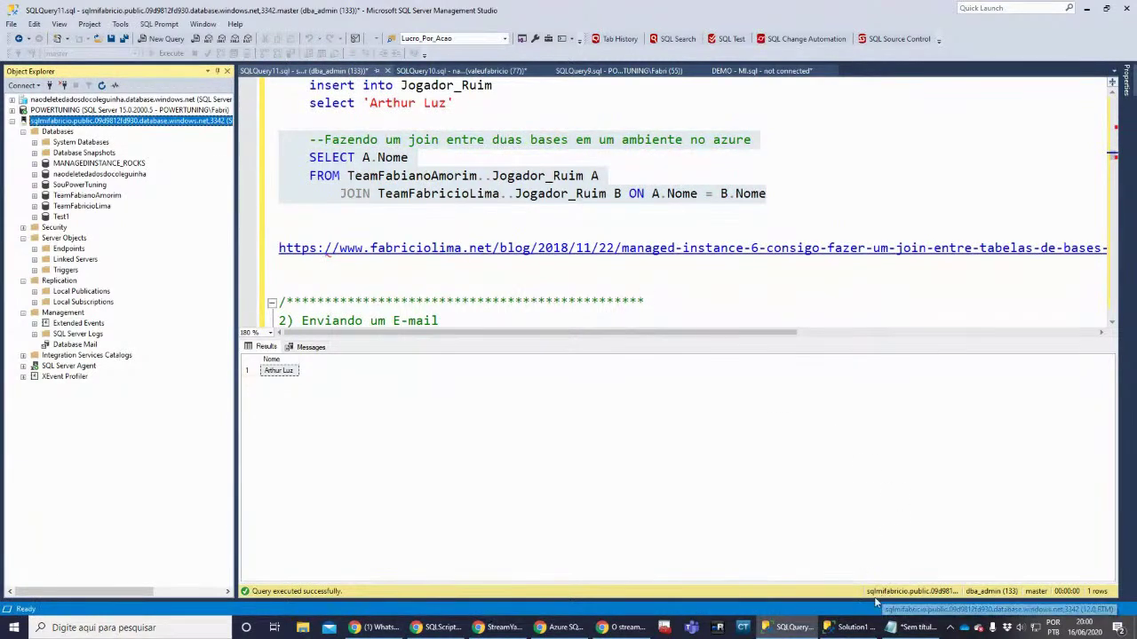
Review the join blog link and the "2) Enviando um E-mail" section with its Database Mail notes and blog link
{"action": "left_click_drag", "start_coordinate": [279, 139], "coordinate": [724, 265]}
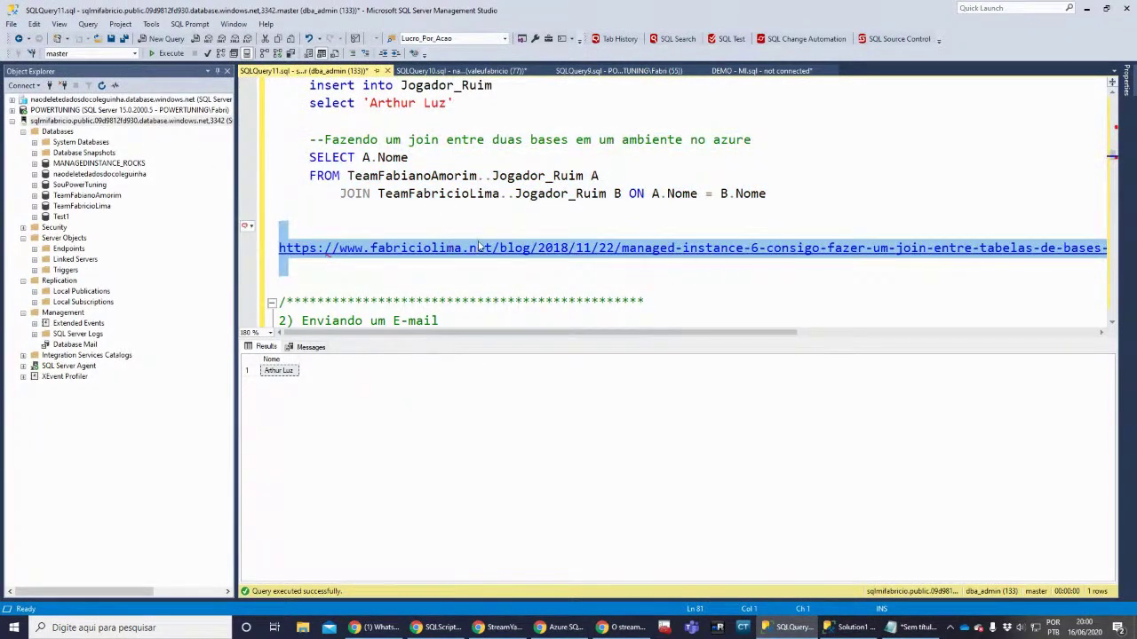
{"action": "scroll", "coordinate": [480, 248], "scroll_direction": "down", "scroll_amount": 3}
{"action": "left_click_drag", "start_coordinate": [281, 121], "coordinate": [579, 266]}
{"action": "left_click", "coordinate": [648, 312]}
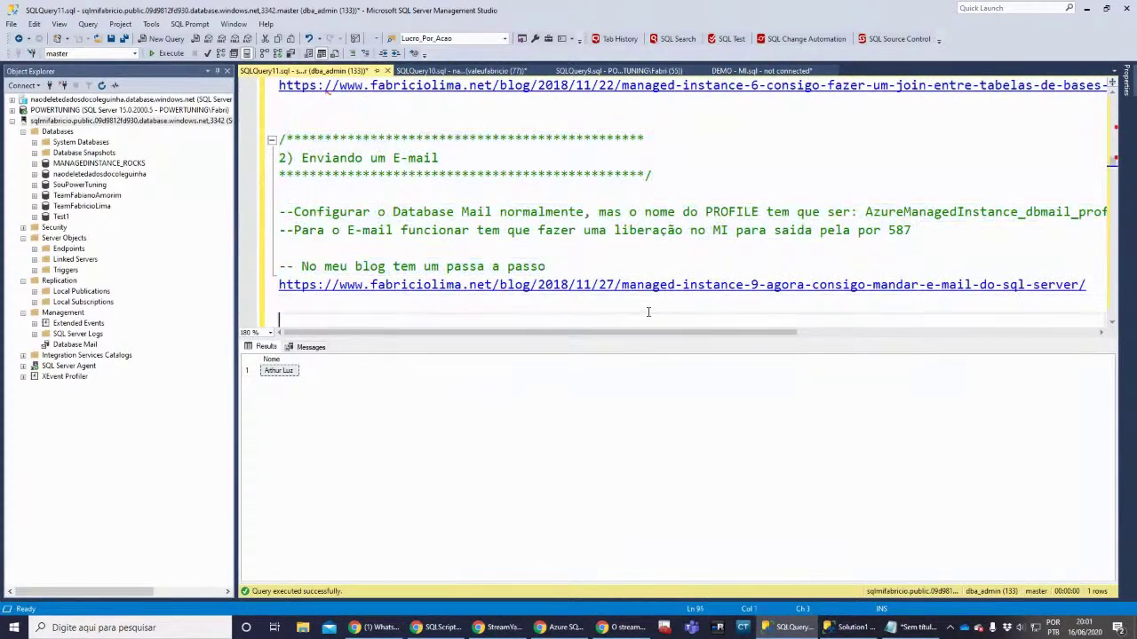
{"action": "key", "text": "shift+Up"}
{"action": "key", "text": "shift+Up"}
{"action": "key", "text": "shift+Up"}
{"action": "key", "text": "shift+Up"}
{"action": "scroll", "coordinate": [734, 251], "scroll_direction": "down", "scroll_amount": 2}
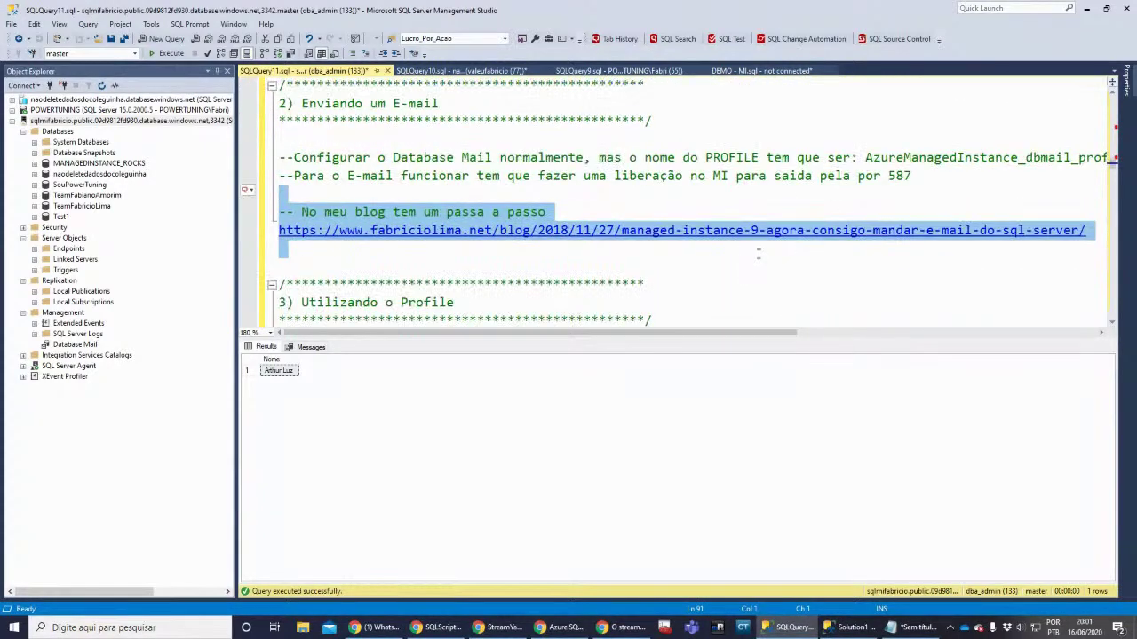
{"action": "scroll", "coordinate": [688, 204], "scroll_direction": "up", "scroll_amount": 1}
{"action": "scroll", "coordinate": [710, 252], "scroll_direction": "down", "scroll_amount": 3}
Select the statement SELECT 'Será que o profiler funciona?' in the "3) Utilizando o Profile" section
{"action": "left_click_drag", "start_coordinate": [284, 85], "coordinate": [579, 178]}
{"action": "left_click", "coordinate": [585, 176]}
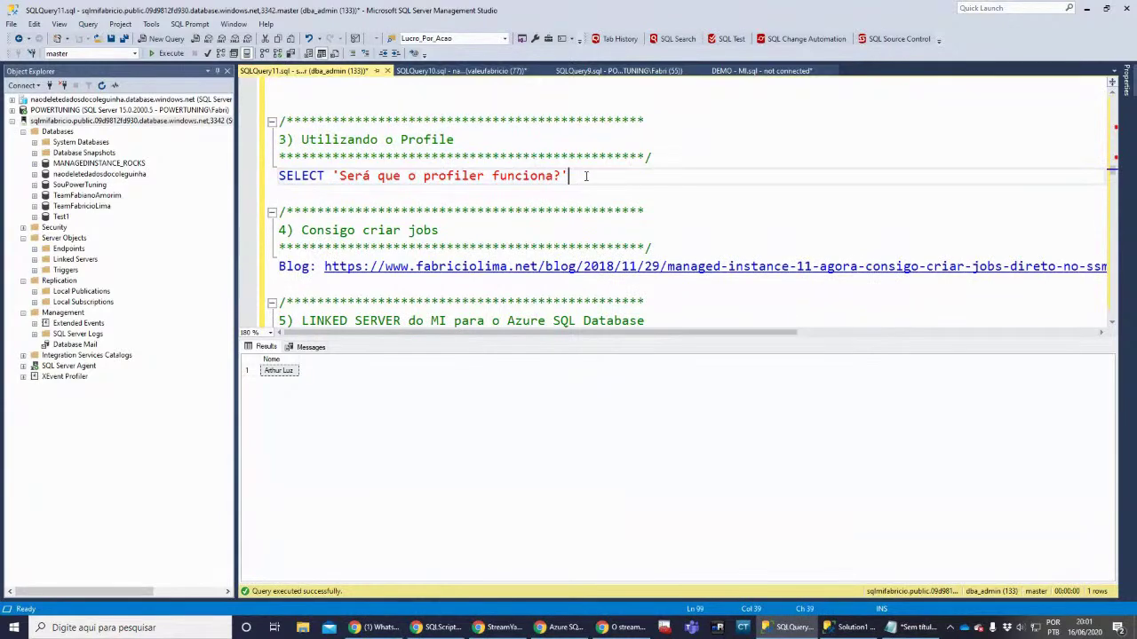
{"action": "left_click_drag", "start_coordinate": [584, 183], "coordinate": [258, 185]}
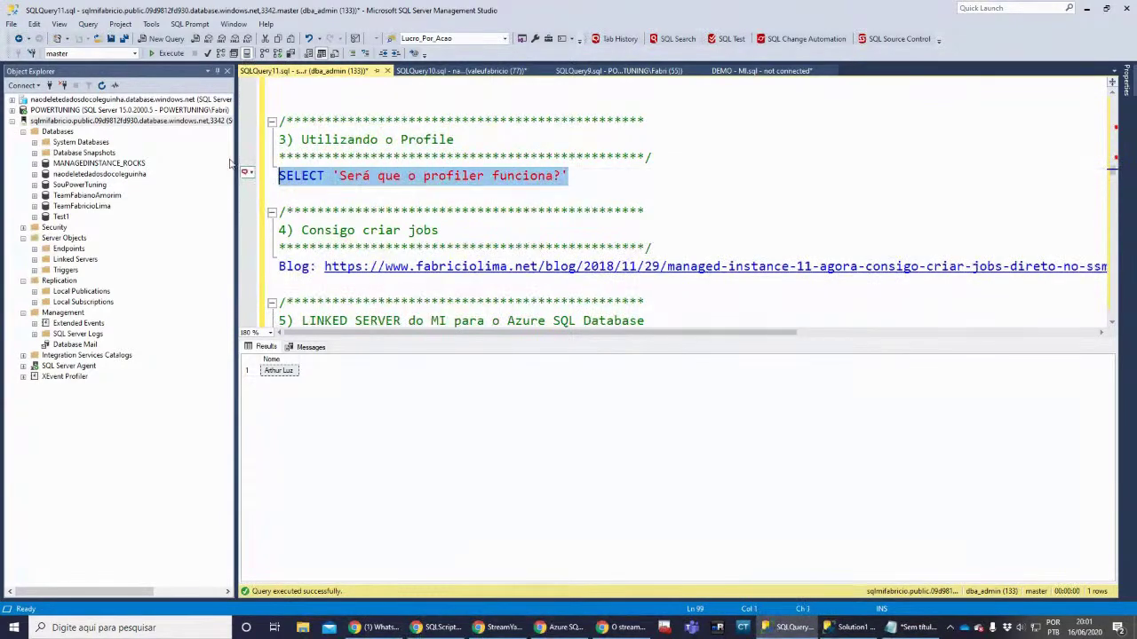
Launch SQL Server Profiler and connect to the managed instance with the dba_admin login
{"action": "left_click", "coordinate": [151, 24]}
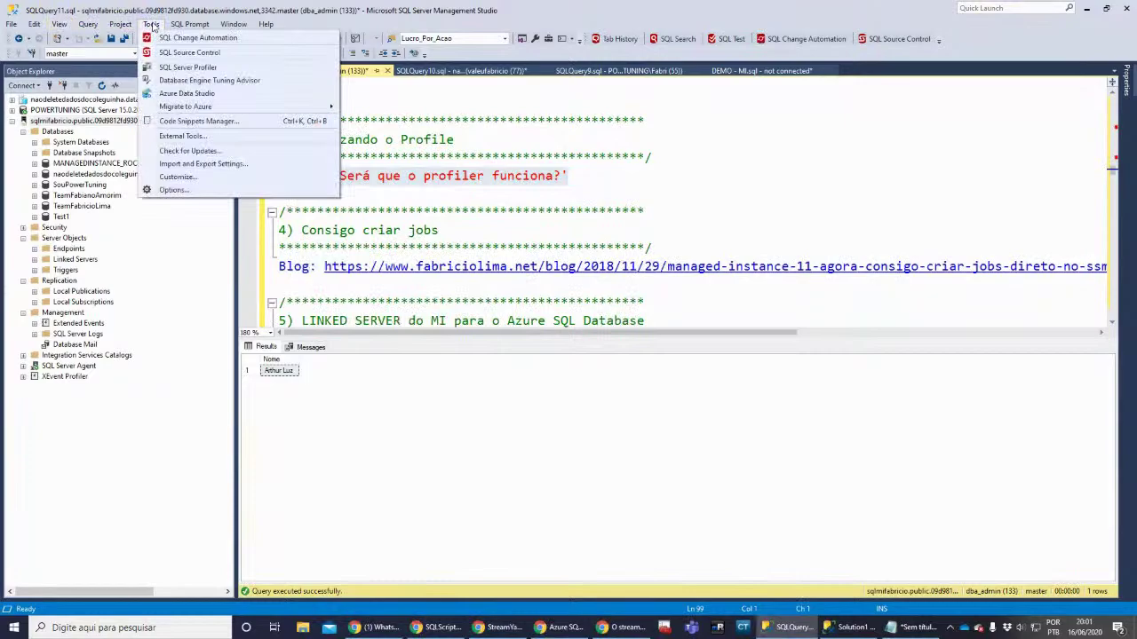
{"action": "left_click", "coordinate": [188, 68]}
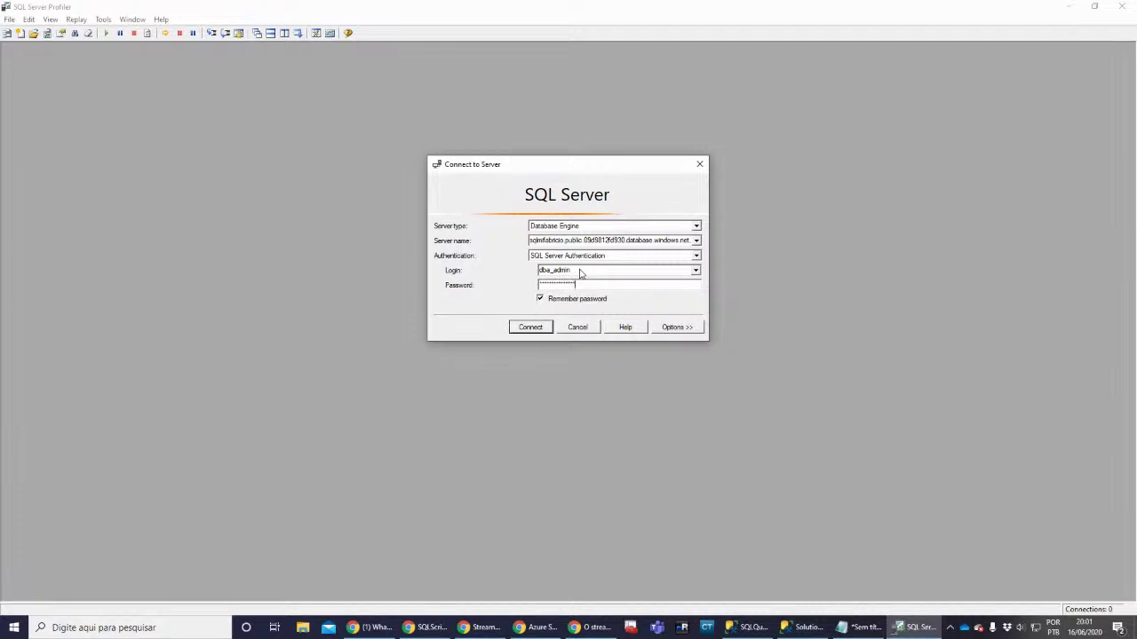
{"action": "left_click", "coordinate": [532, 328]}
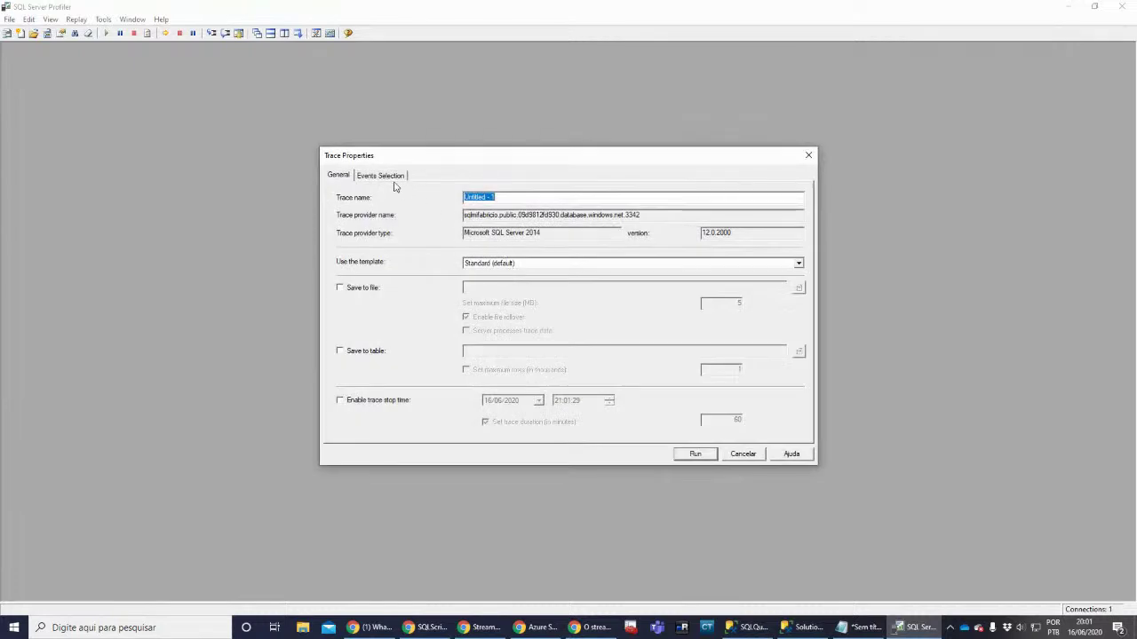
Start a trace capturing only RPC:Completed and SQL:BatchCompleted, with the TextData column included for RPC:Completed
{"action": "left_click", "coordinate": [380, 175]}
{"action": "left_click", "coordinate": [345, 238]}
{"action": "left_click", "coordinate": [345, 249]}
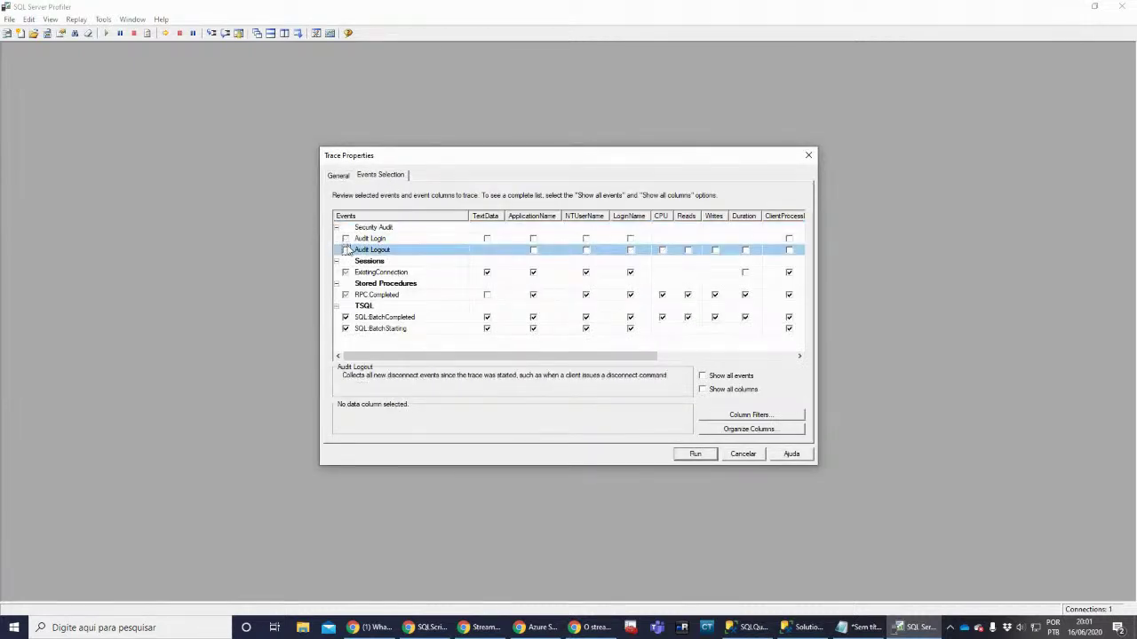
{"action": "left_click", "coordinate": [345, 272]}
{"action": "left_click", "coordinate": [493, 306]}
{"action": "left_click", "coordinate": [487, 294]}
{"action": "left_click", "coordinate": [346, 328]}
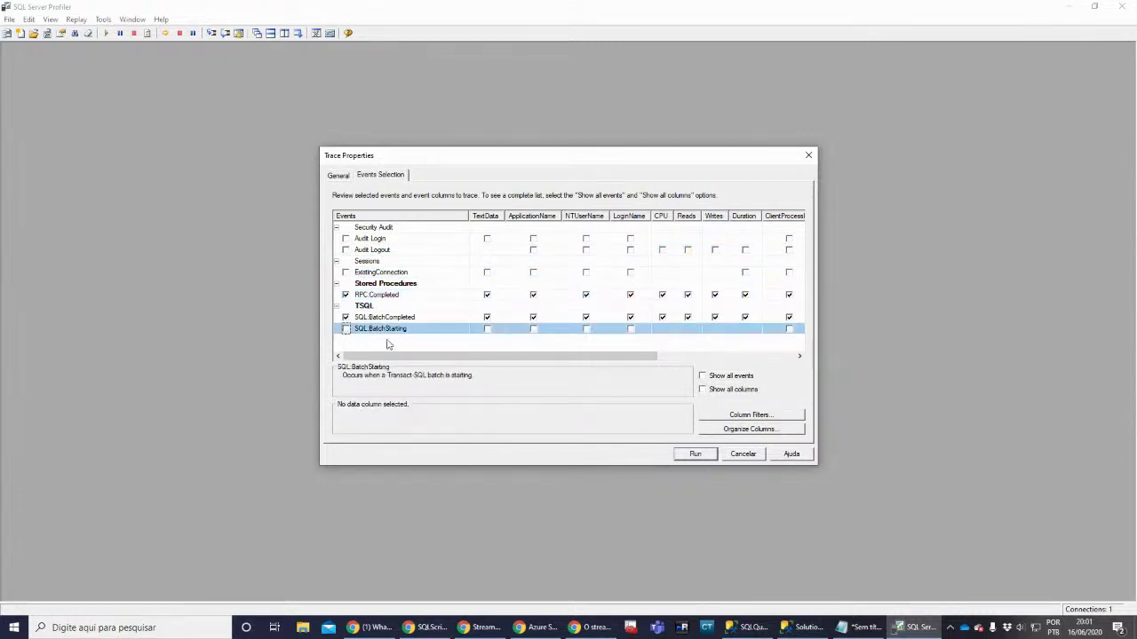
{"action": "left_click", "coordinate": [696, 454]}
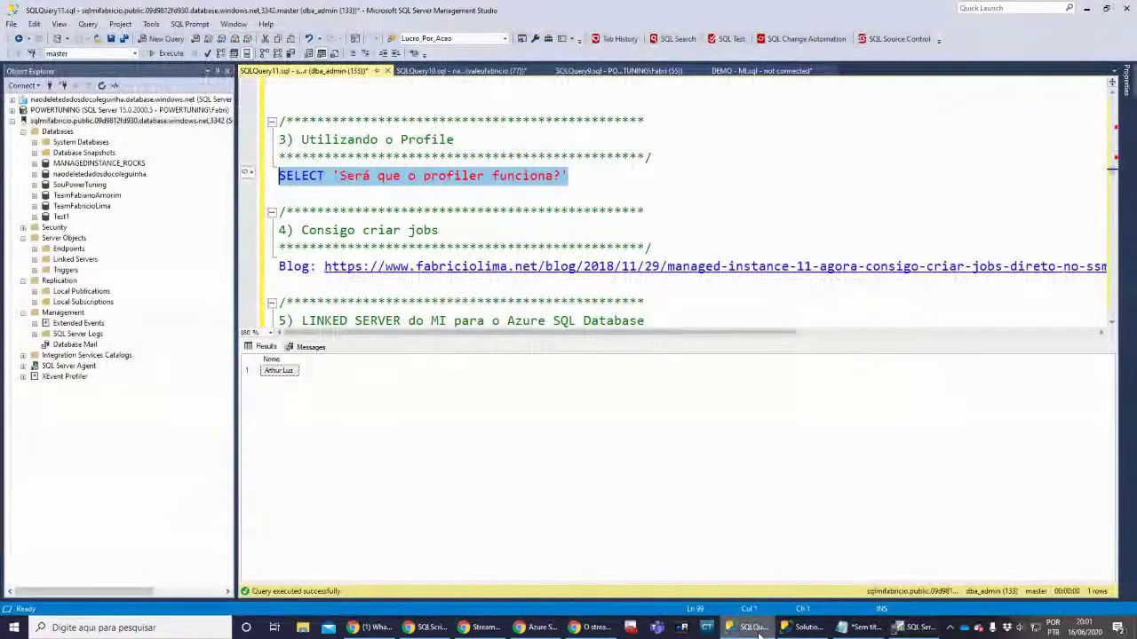
Run the selected test SELECT in SQL Server Management Studio and inspect its captured event in SQL Server Profiler
{"action": "left_click", "coordinate": [748, 627]}
{"action": "key", "text": "F5"}
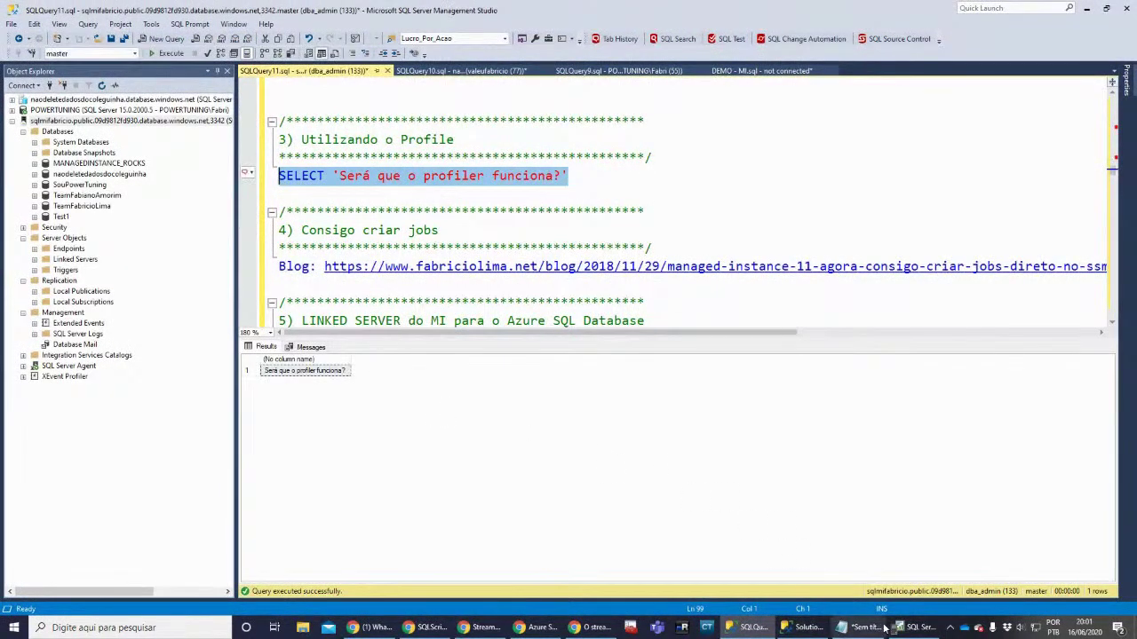
{"action": "left_click", "coordinate": [915, 627]}
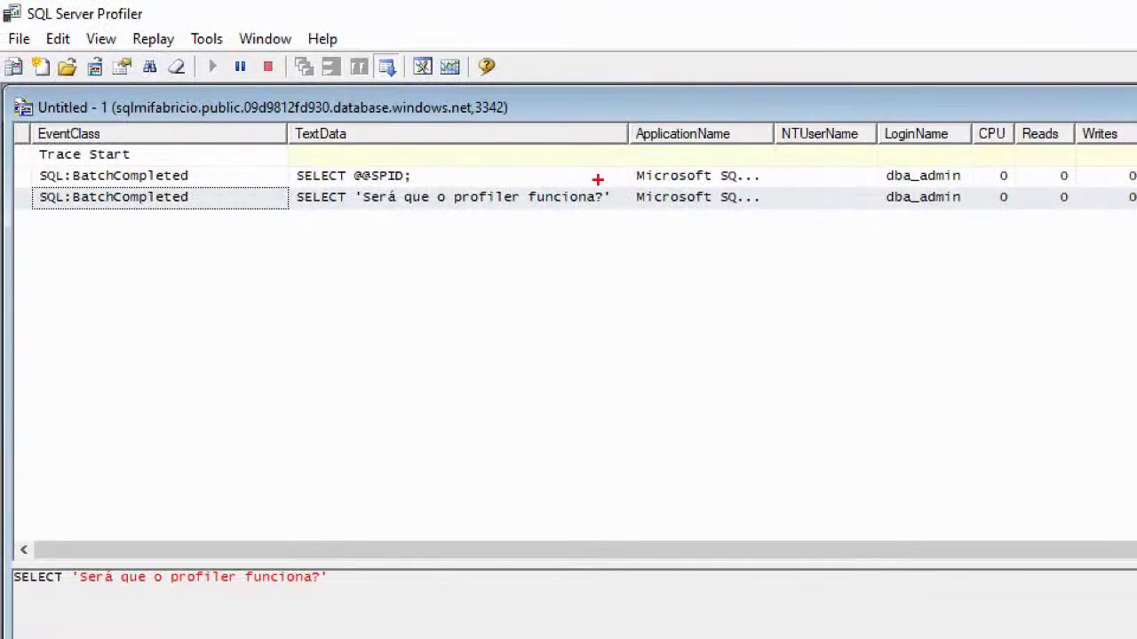
{"action": "mouse_move", "coordinate": [597, 180]}
{"action": "left_mouse_down"}
{"action": "mouse_move", "coordinate": [359, 197]}
{"action": "mouse_move", "coordinate": [613, 164]}
{"action": "left_mouse_up"}
{"action": "mouse_move", "coordinate": [151, 100]}
{"action": "left_mouse_down"}
{"action": "mouse_move", "coordinate": [112, 105]}
{"action": "mouse_move", "coordinate": [158, 89]}
{"action": "left_mouse_up"}
{"action": "left_click_drag", "start_coordinate": [354, 232], "coordinate": [768, 234]}
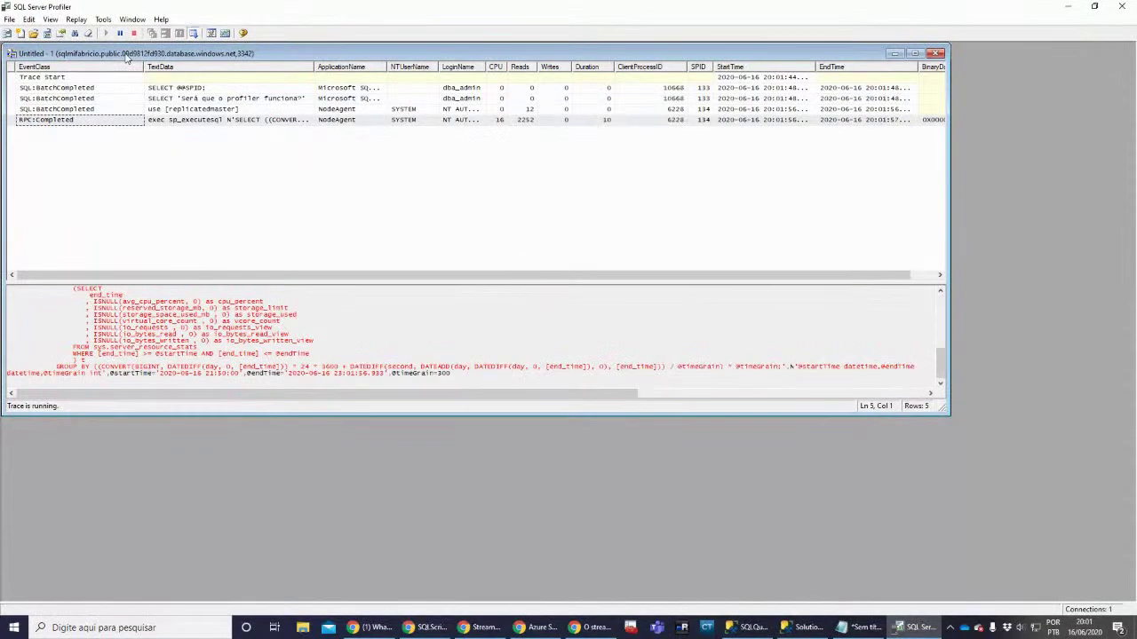
Stop the Profiler trace and return to the SQLQuery11.sql script in SQL Server Management Studio
{"action": "left_click", "coordinate": [133, 33]}
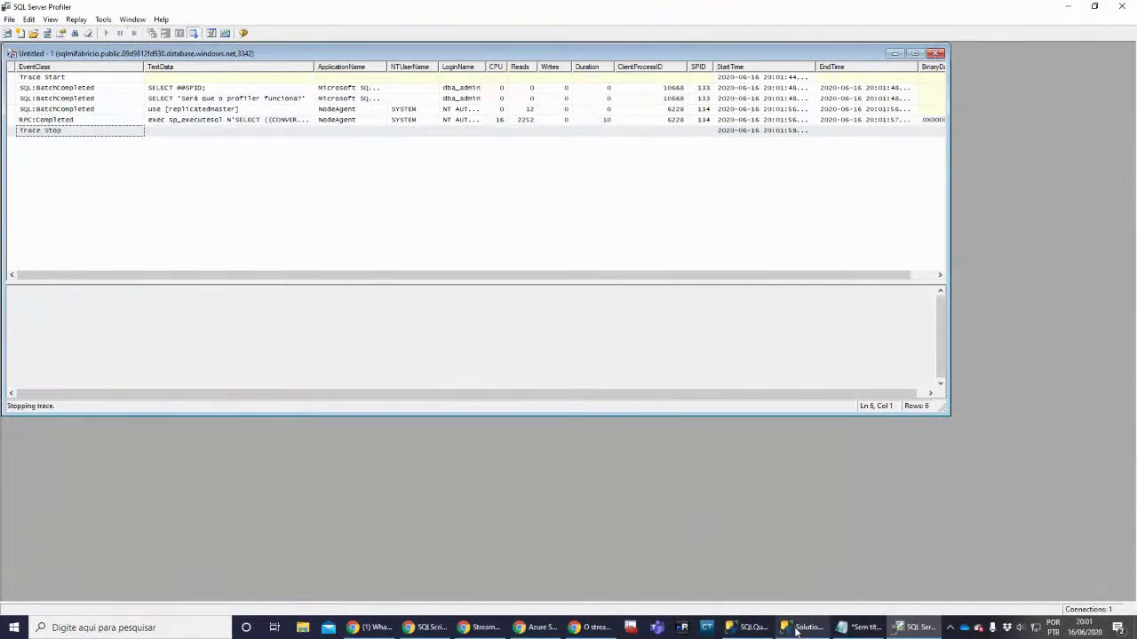
{"action": "left_click", "coordinate": [842, 577]}
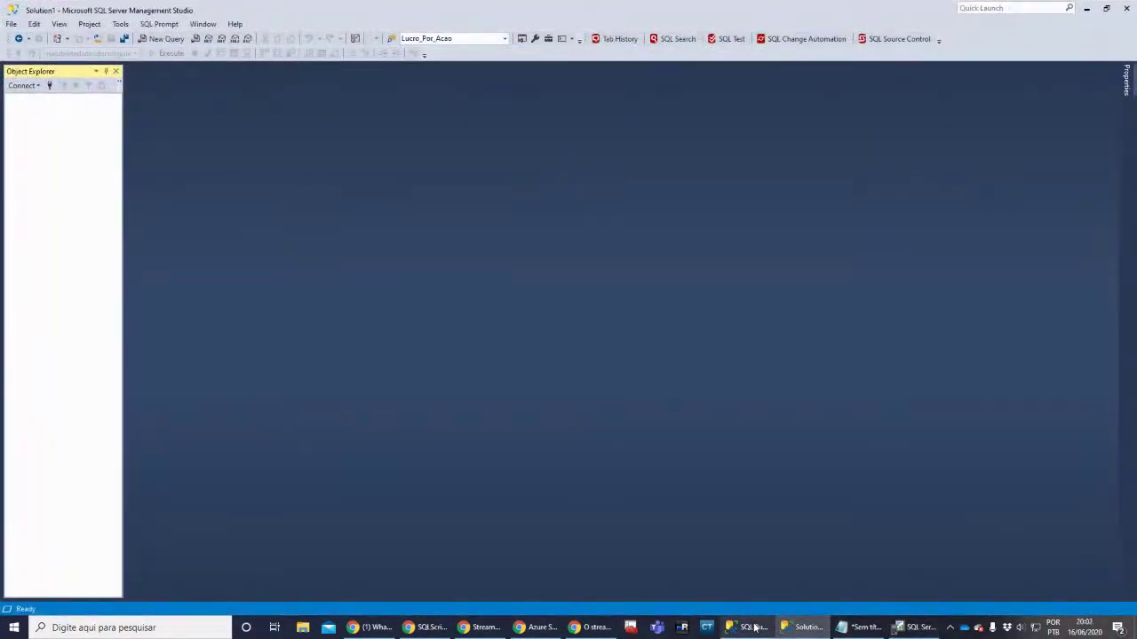
{"action": "left_click", "coordinate": [754, 628]}
Widen Object Explorer, expand SQL Server Agent and look at the commands available for Jobs
{"action": "left_click_drag", "start_coordinate": [283, 194], "coordinate": [531, 266]}
{"action": "left_click", "coordinate": [55, 366]}
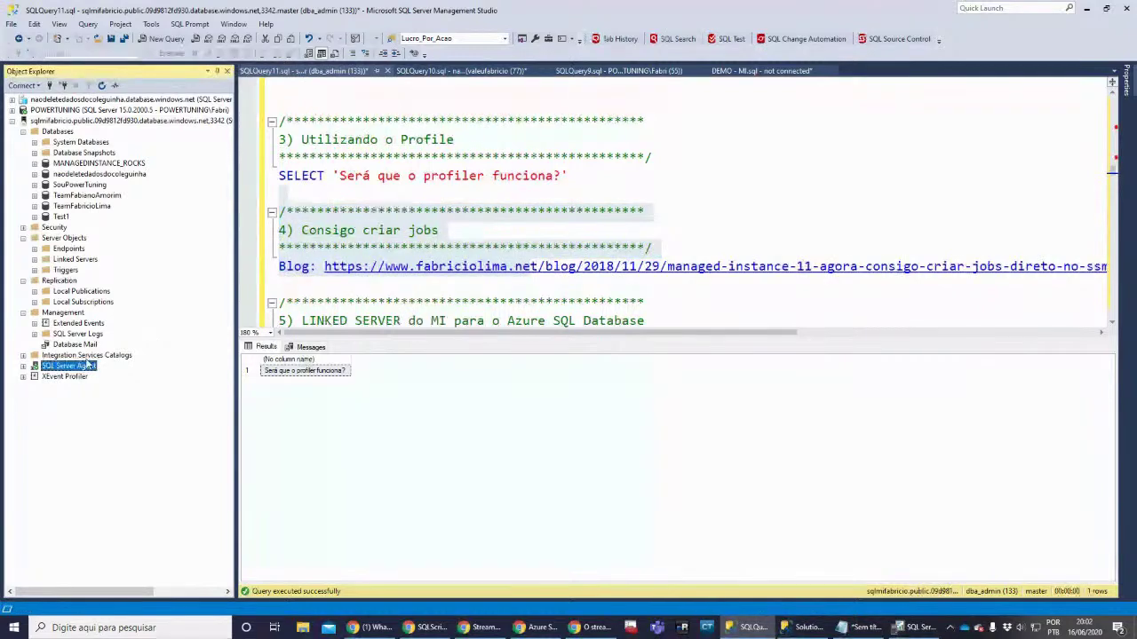
{"action": "left_click_drag", "start_coordinate": [238, 242], "coordinate": [336, 238]}
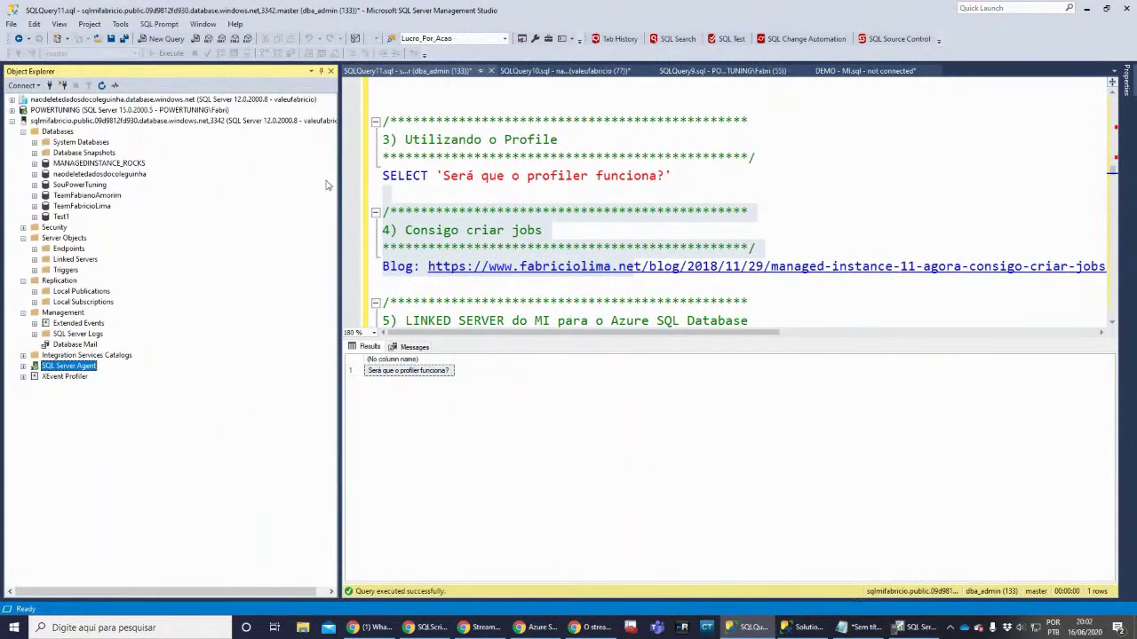
{"action": "left_click", "coordinate": [23, 366]}
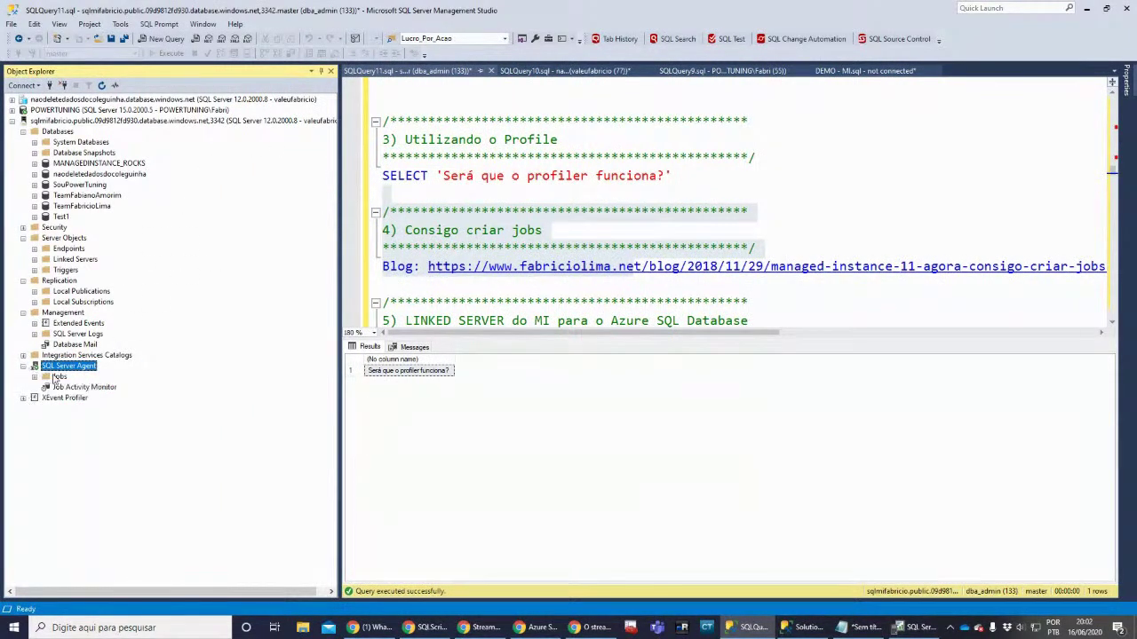
{"action": "right_click", "coordinate": [57, 376]}
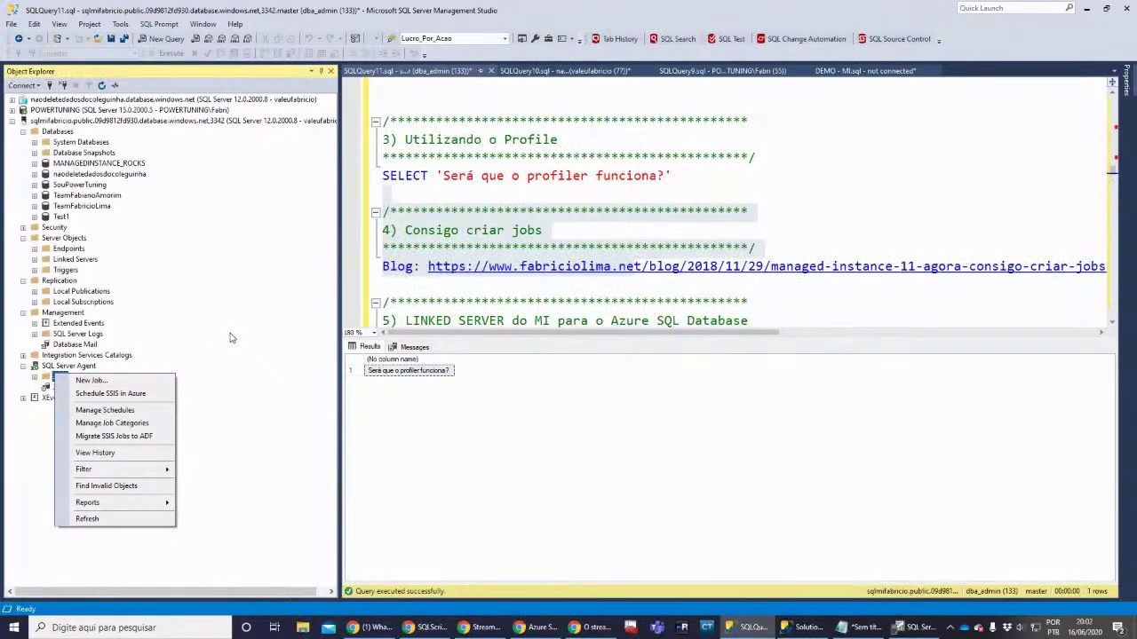
{"action": "left_click", "coordinate": [537, 286]}
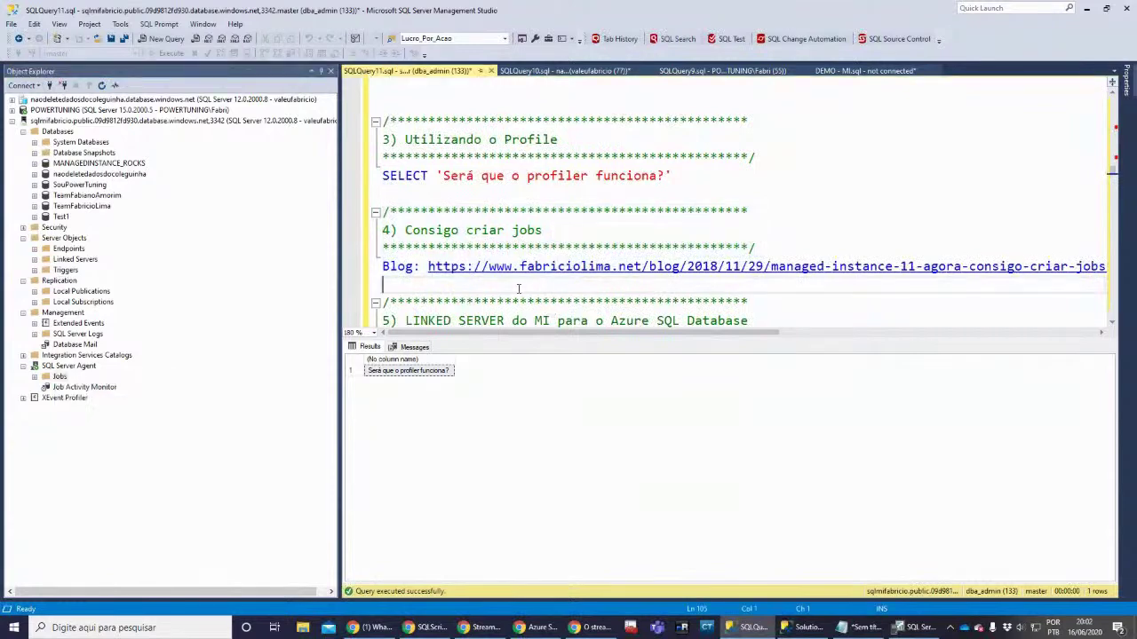
Review the "4) Consigo criar jobs" and "5) LINKED SERVER do MI para o Azure SQL Database" sections with their blog links
{"action": "scroll", "coordinate": [527, 262], "scroll_direction": "down", "scroll_amount": 2}
{"action": "left_click", "coordinate": [427, 182]}
{"action": "key", "text": "shift+Up"}
{"action": "key", "text": "shift+Up"}
{"action": "key", "text": "shift+Up"}
{"action": "key", "text": "shift+Up"}
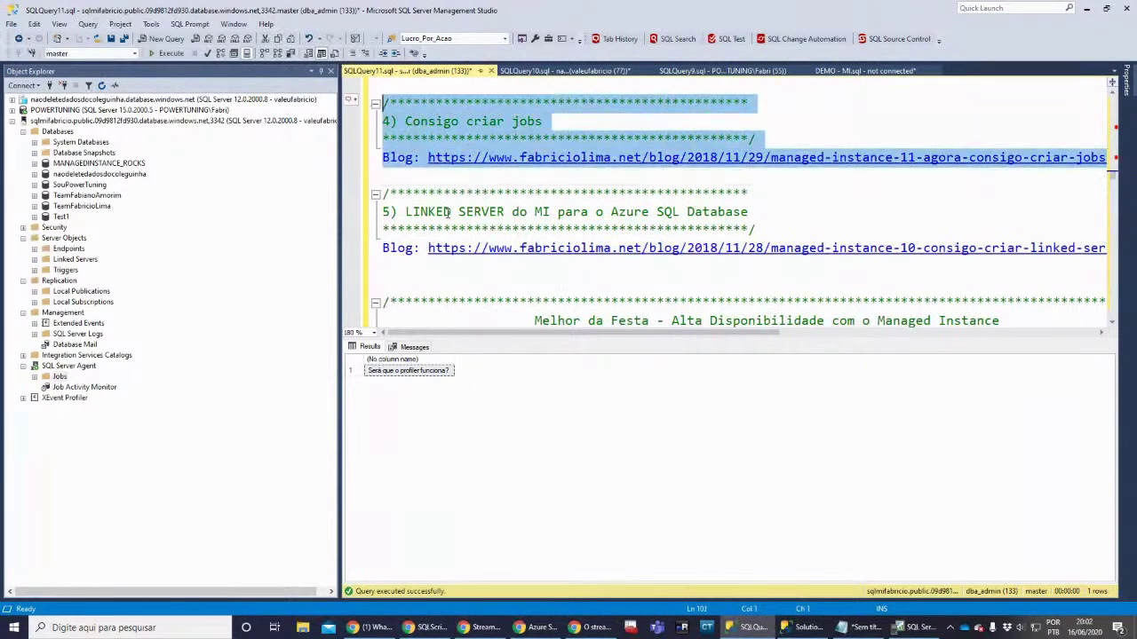
{"action": "left_click", "coordinate": [464, 270]}
{"action": "key", "text": "shift+Up"}
{"action": "key", "text": "shift+Up"}
{"action": "key", "text": "shift+Up"}
{"action": "key", "text": "shift+Up"}
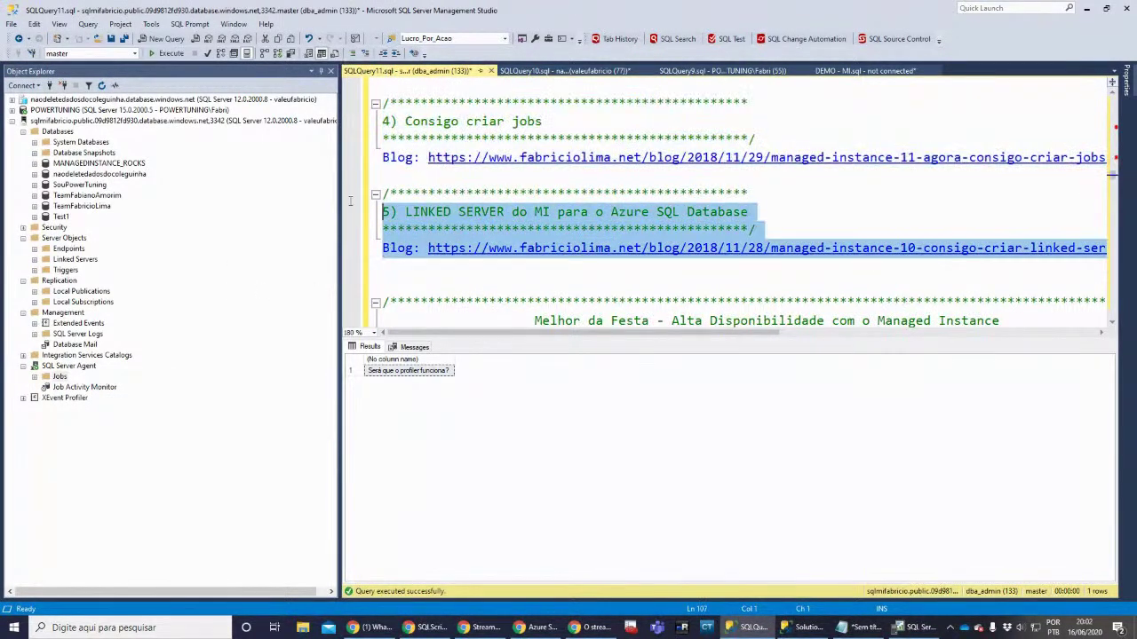
{"action": "left_click", "coordinate": [464, 270]}
{"action": "key", "text": "shift+Up"}
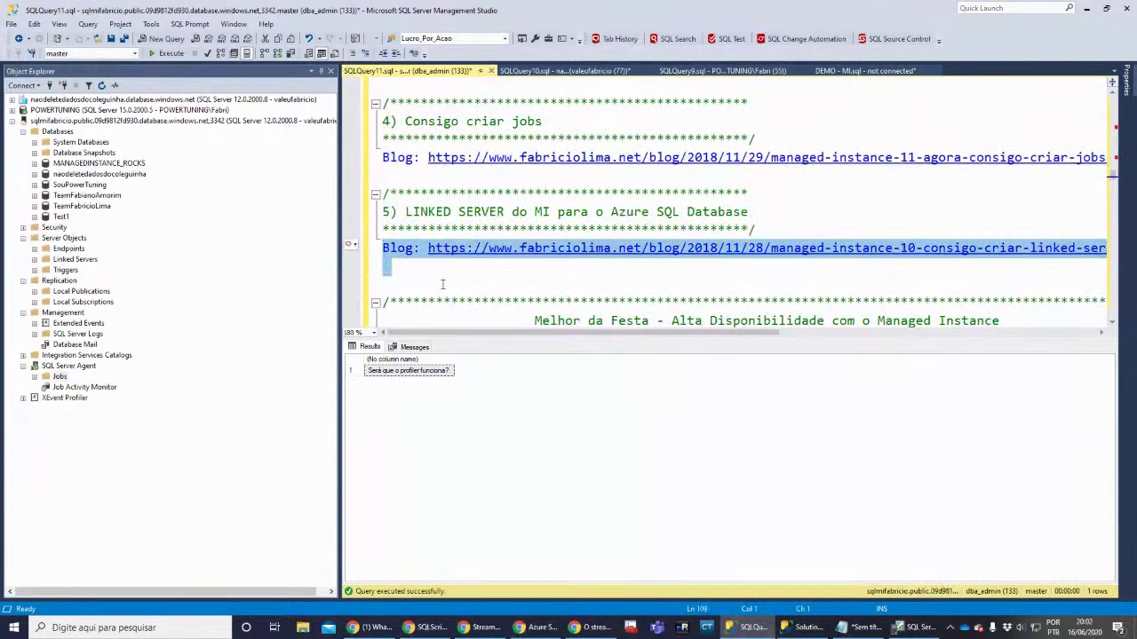
Check the commands available for Linked Servers and highlight the whole linked server section of the script
{"action": "right_click", "coordinate": [69, 263]}
{"action": "left_click", "coordinate": [451, 183]}
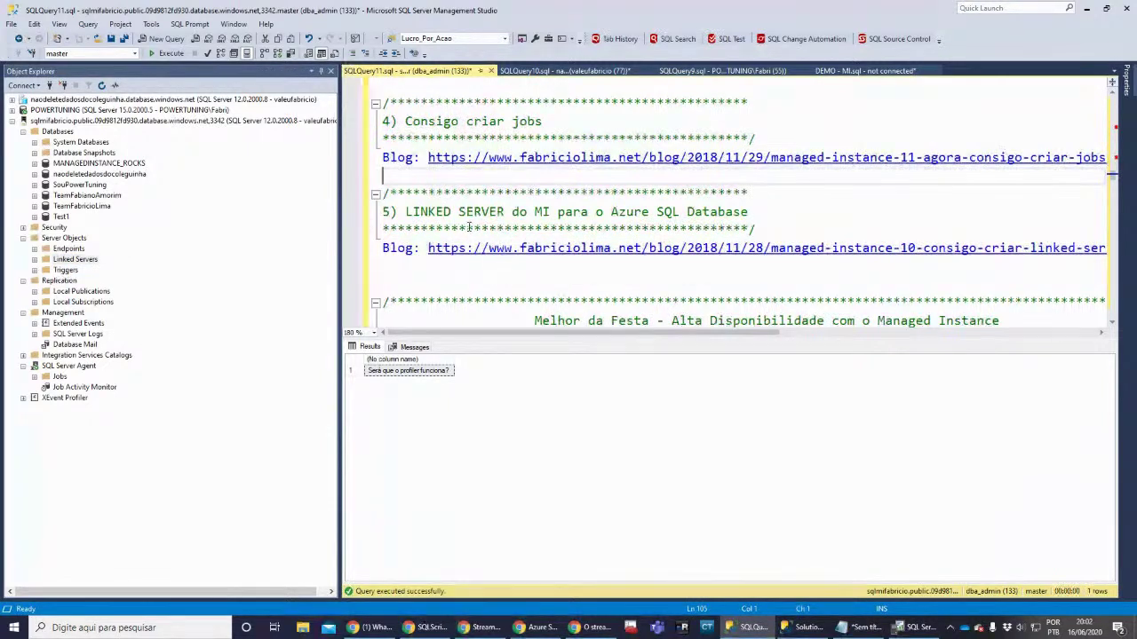
{"action": "left_click", "coordinate": [494, 280], "text": "shift"}
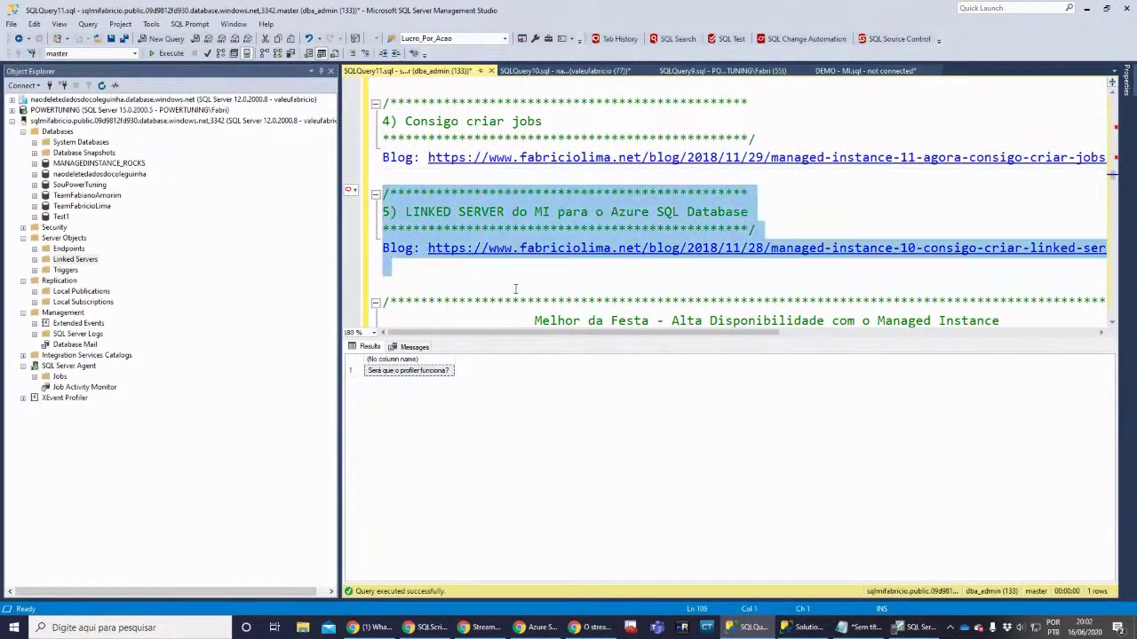
Go to the "Melhor da Festa - Alta Disponibilidade com o Managed Instance" section of the script
{"action": "scroll", "coordinate": [506, 291], "scroll_direction": "down", "scroll_amount": 1}
{"action": "scroll", "coordinate": [499, 206], "scroll_direction": "up", "scroll_amount": 3}
{"action": "scroll", "coordinate": [536, 152], "scroll_direction": "down", "scroll_amount": 2}
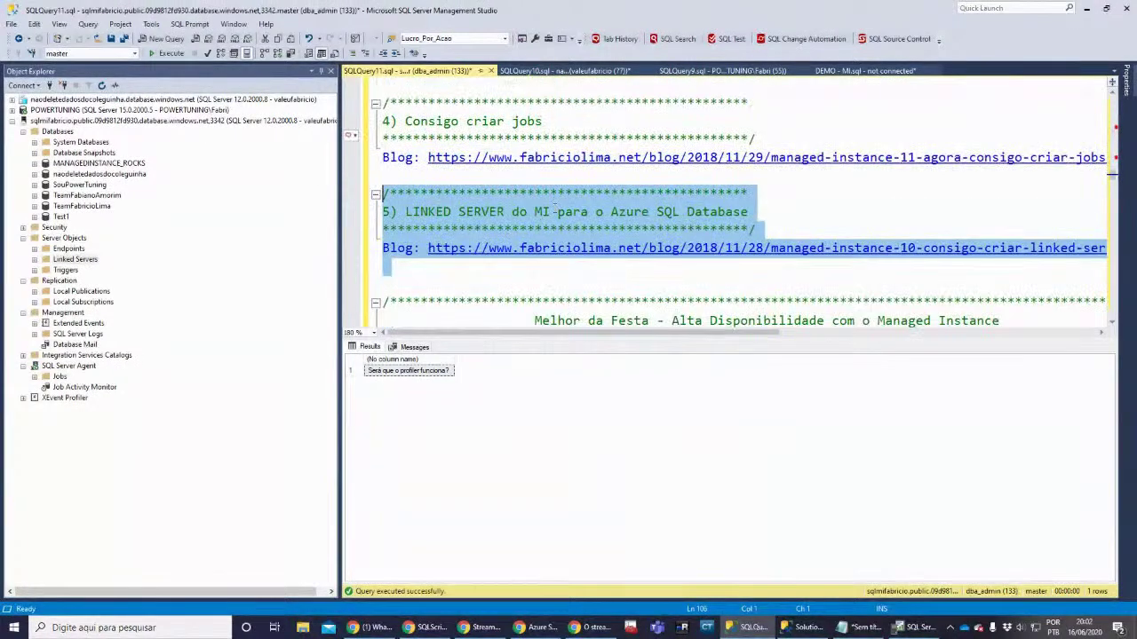
{"action": "scroll", "coordinate": [541, 157], "scroll_direction": "down", "scroll_amount": 2}
{"action": "scroll", "coordinate": [547, 175], "scroll_direction": "down", "scroll_amount": 1}
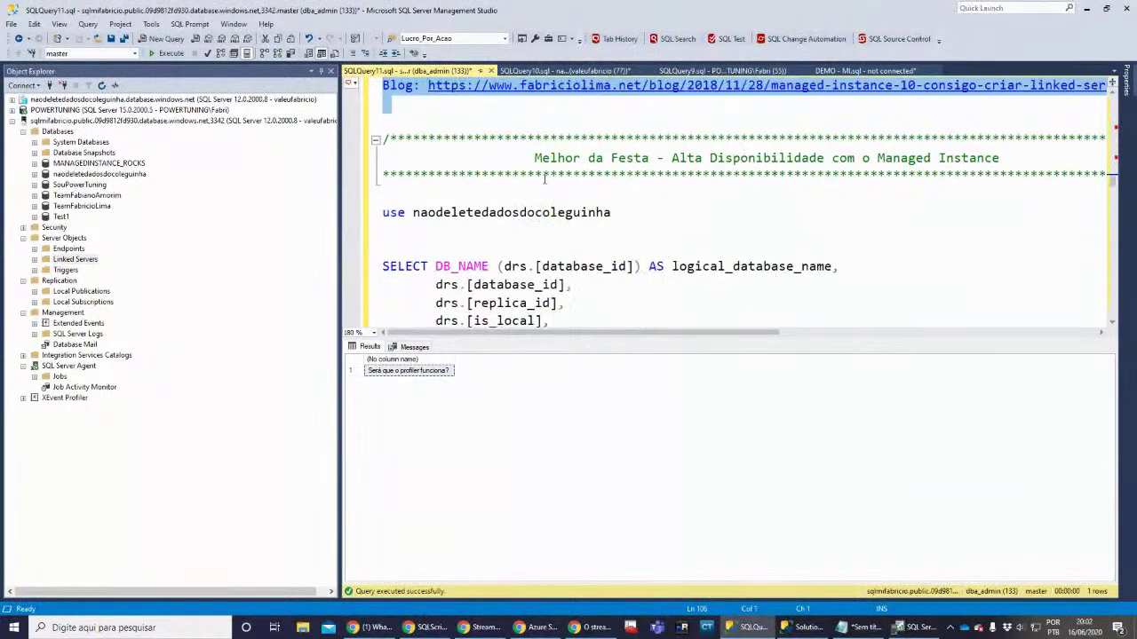
Highlight the "Melhor da Festa - Alta Disponibilidade com o Managed Instance" heading in the script, then narrow Object Explorer
{"action": "left_click_drag", "start_coordinate": [484, 196], "coordinate": [383, 139]}
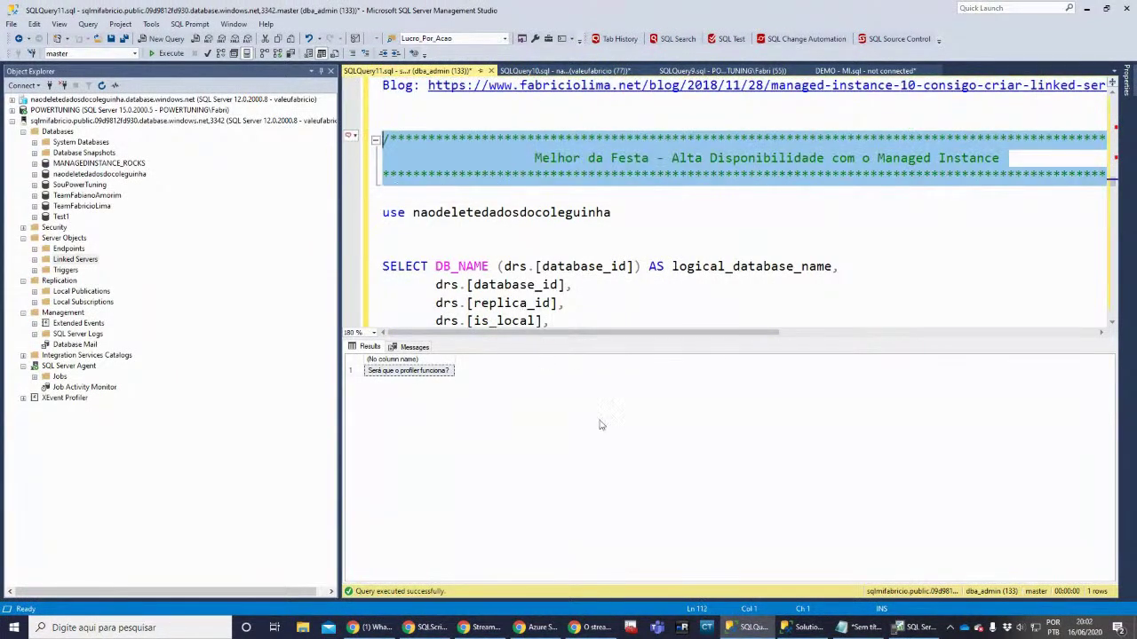
{"action": "scroll", "coordinate": [575, 266], "scroll_direction": "up", "scroll_amount": 2}
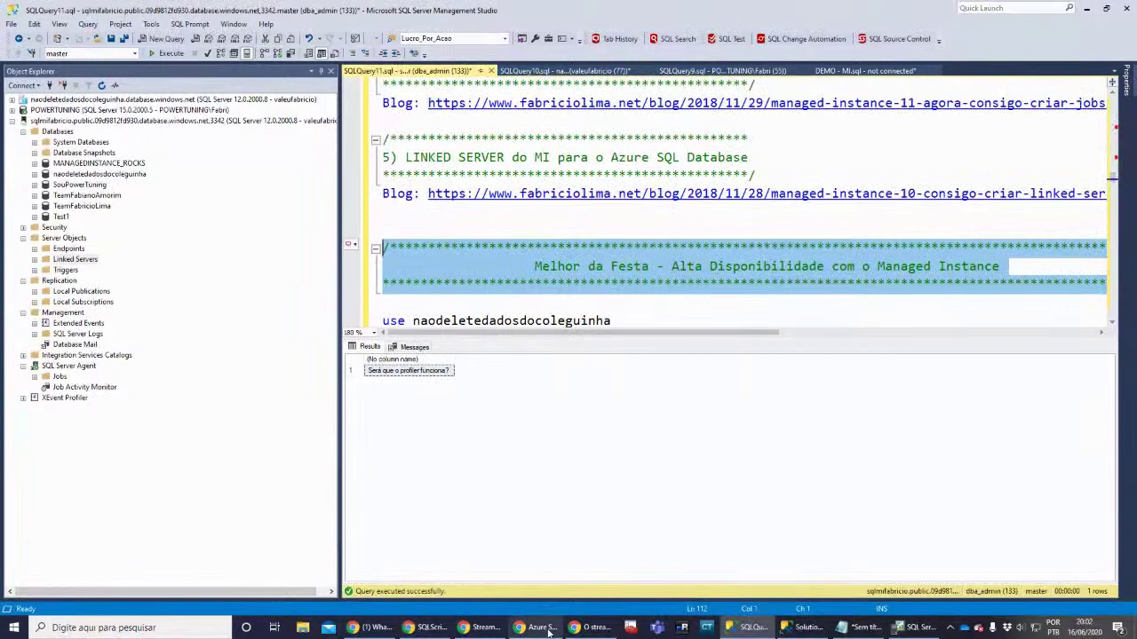
{"action": "mouse_move", "coordinate": [572, 609]}
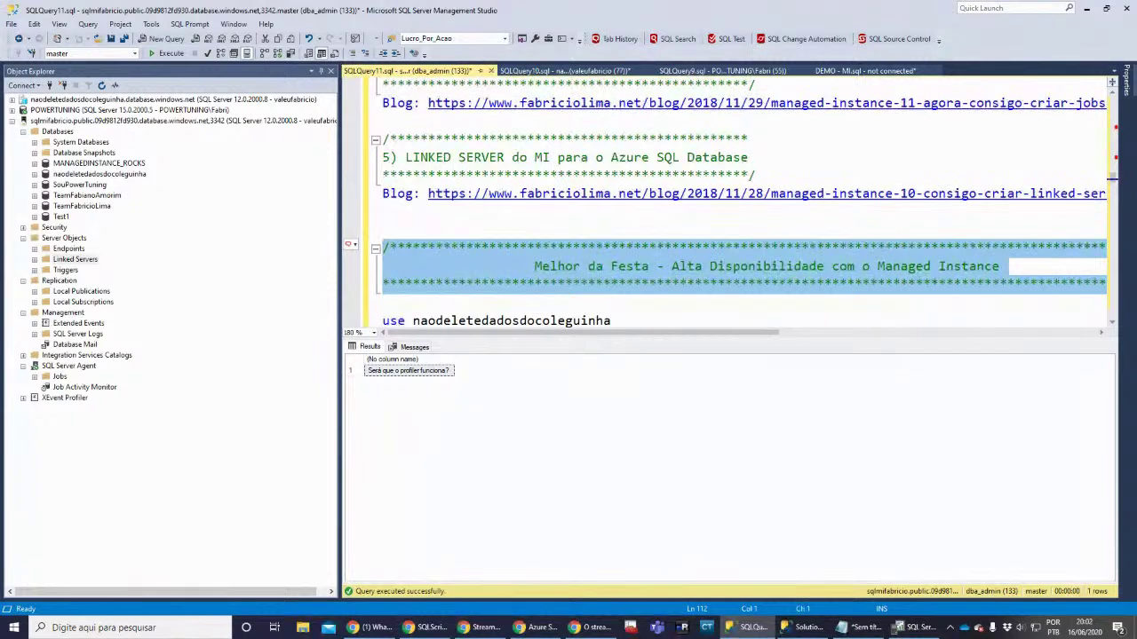
{"action": "key", "text": "alt+Tab"}
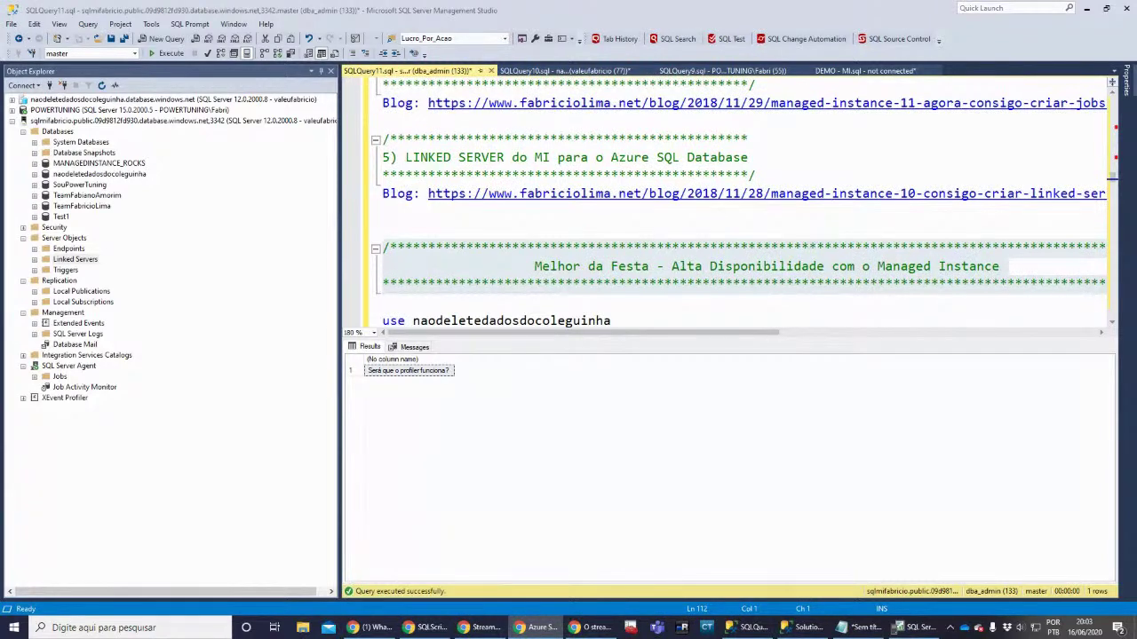
{"action": "left_click", "coordinate": [399, 221]}
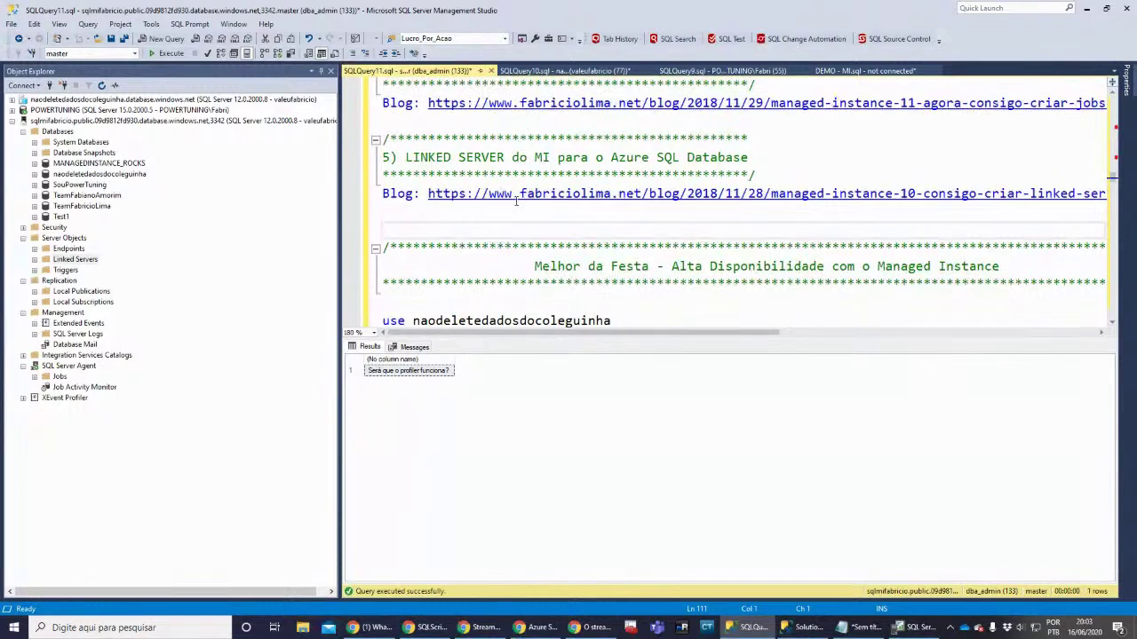
{"action": "left_click_drag", "start_coordinate": [438, 287], "coordinate": [352, 209]}
{"action": "left_click", "coordinate": [351, 209]}
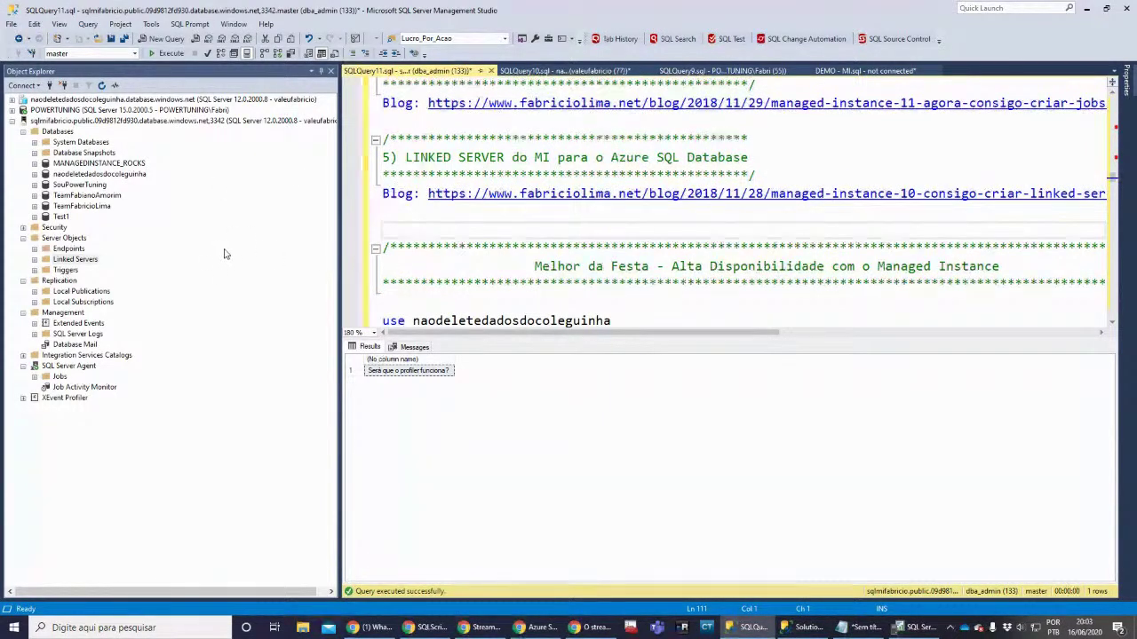
{"action": "left_click_drag", "start_coordinate": [339, 270], "coordinate": [303, 269]}
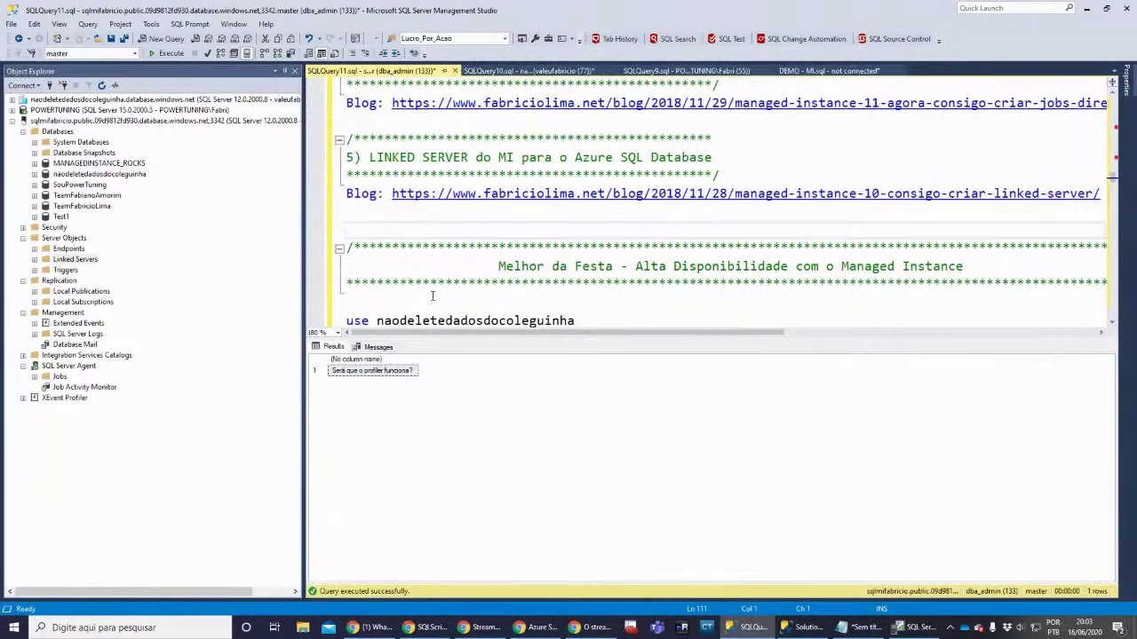
Sketch five screen annotation lines with 100 beside the first three, bracket them and the Object Explorer tree, then clear the drawing
{"action": "left_click", "coordinate": [537, 626]}
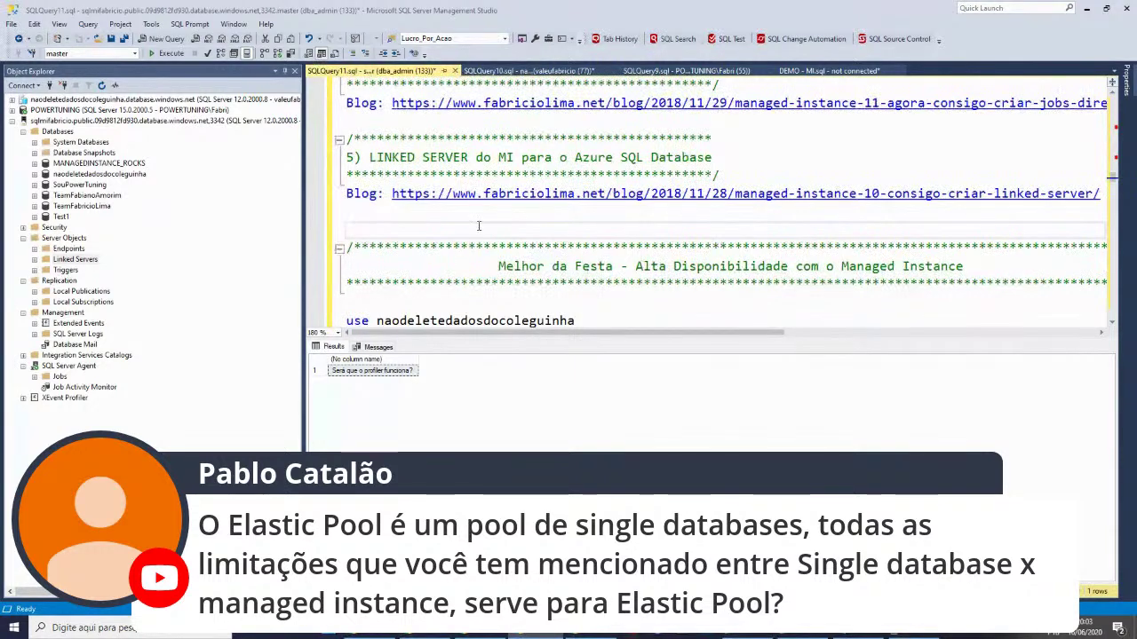
{"action": "left_click_drag", "start_coordinate": [503, 410], "coordinate": [583, 411]}
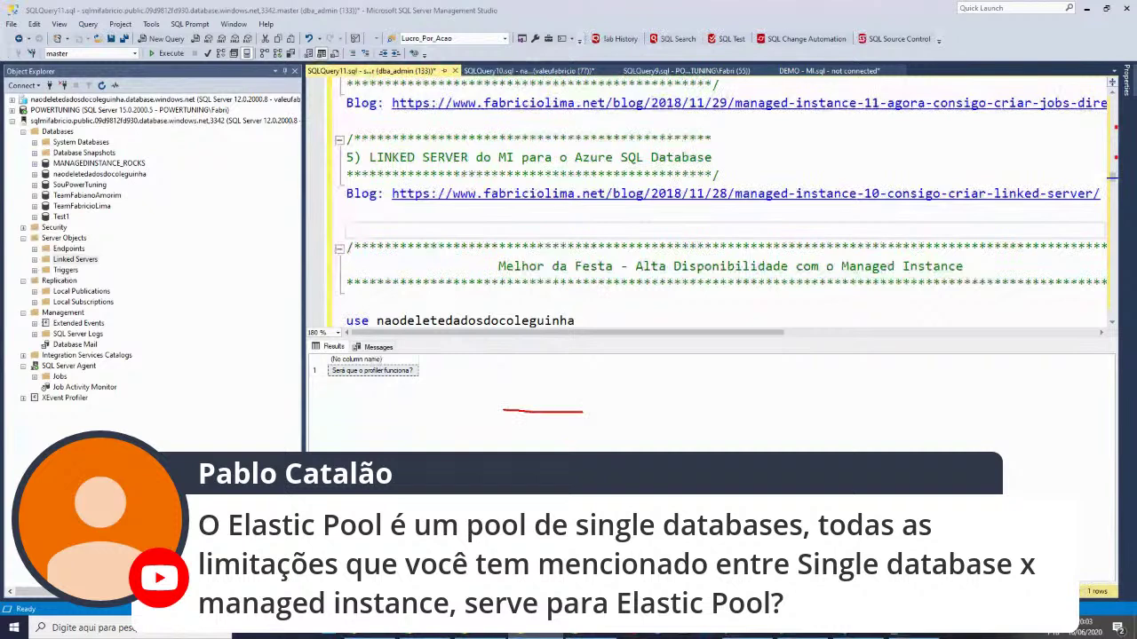
{"action": "left_click_drag", "start_coordinate": [507, 449], "coordinate": [587, 440]}
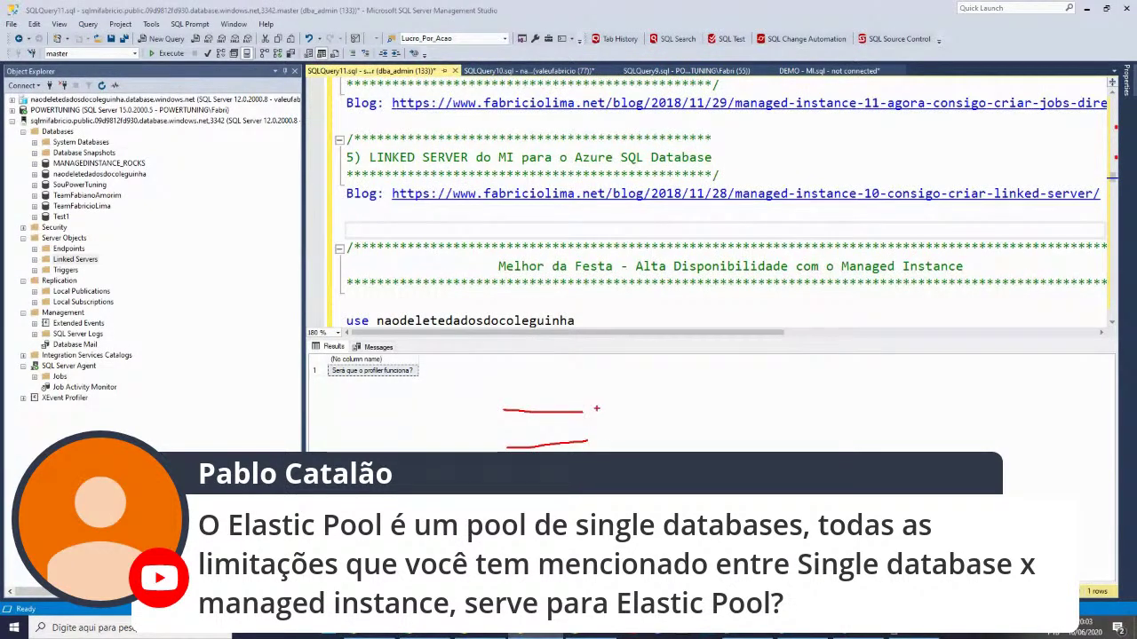
{"action": "mouse_move", "coordinate": [611, 399]}
{"action": "left_mouse_down"}
{"action": "mouse_move", "coordinate": [609, 420]}
{"action": "mouse_move", "coordinate": [628, 402]}
{"action": "mouse_move", "coordinate": [649, 405]}
{"action": "mouse_move", "coordinate": [625, 453]}
{"action": "mouse_move", "coordinate": [652, 439]}
{"action": "left_mouse_up"}
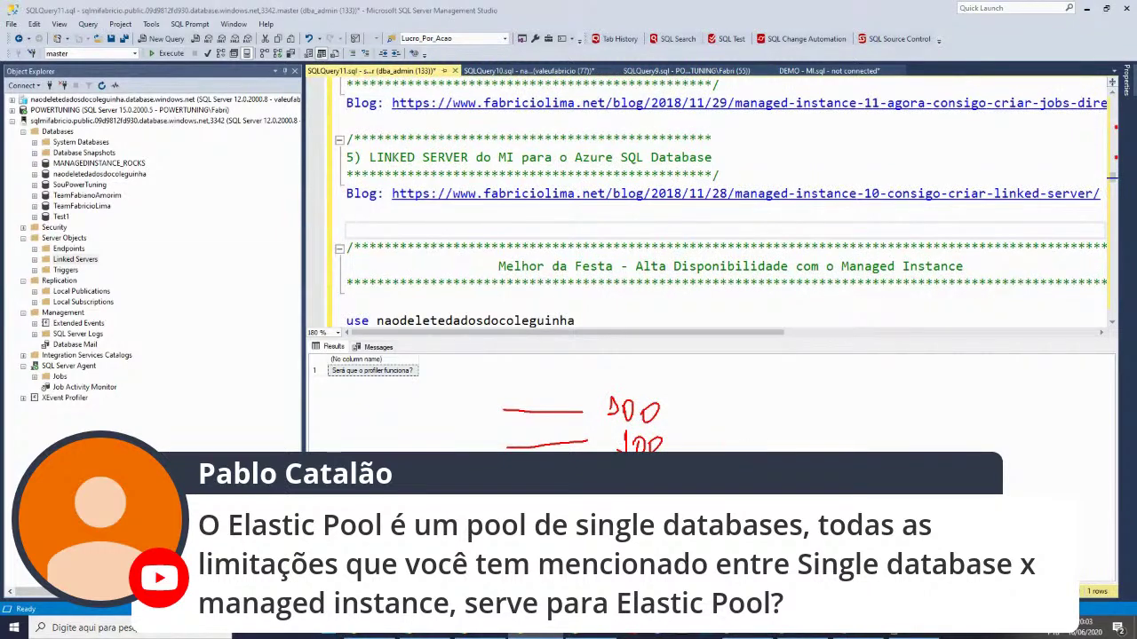
{"action": "mouse_move", "coordinate": [829, 376]}
{"action": "left_mouse_down"}
{"action": "mouse_move", "coordinate": [852, 406]}
{"action": "mouse_move", "coordinate": [877, 380]}
{"action": "left_mouse_up"}
{"action": "mouse_move", "coordinate": [676, 402]}
{"action": "left_mouse_down"}
{"action": "mouse_move", "coordinate": [705, 410]}
{"action": "mouse_move", "coordinate": [655, 553]}
{"action": "left_mouse_up"}
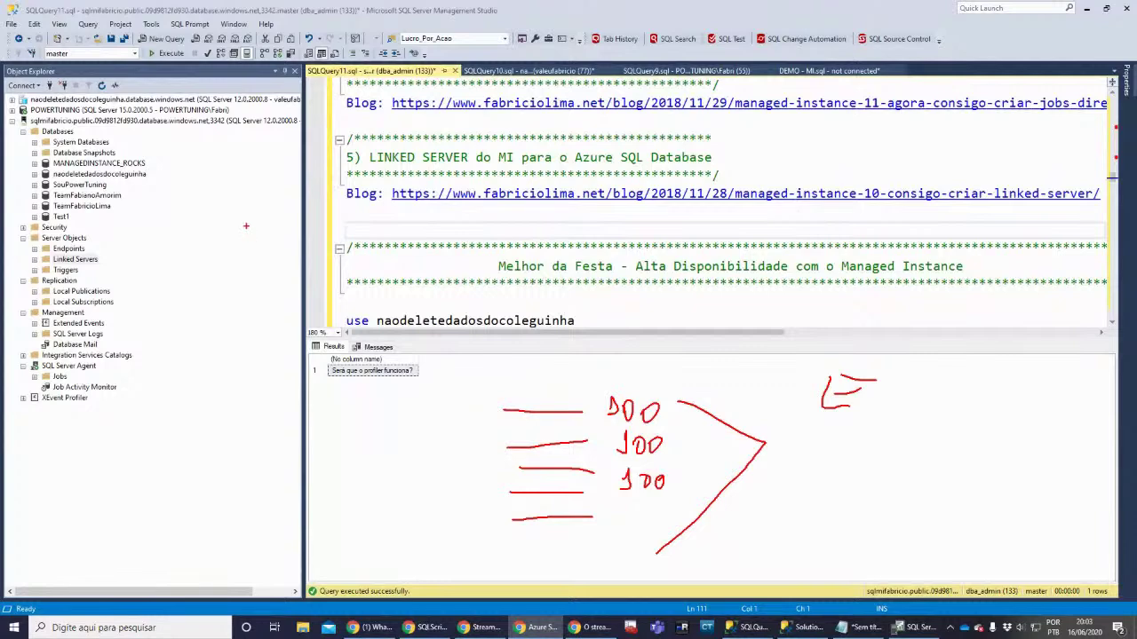
{"action": "mouse_move", "coordinate": [142, 142]}
{"action": "left_mouse_down"}
{"action": "mouse_move", "coordinate": [191, 299]}
{"action": "mouse_move", "coordinate": [142, 480]}
{"action": "left_mouse_up"}
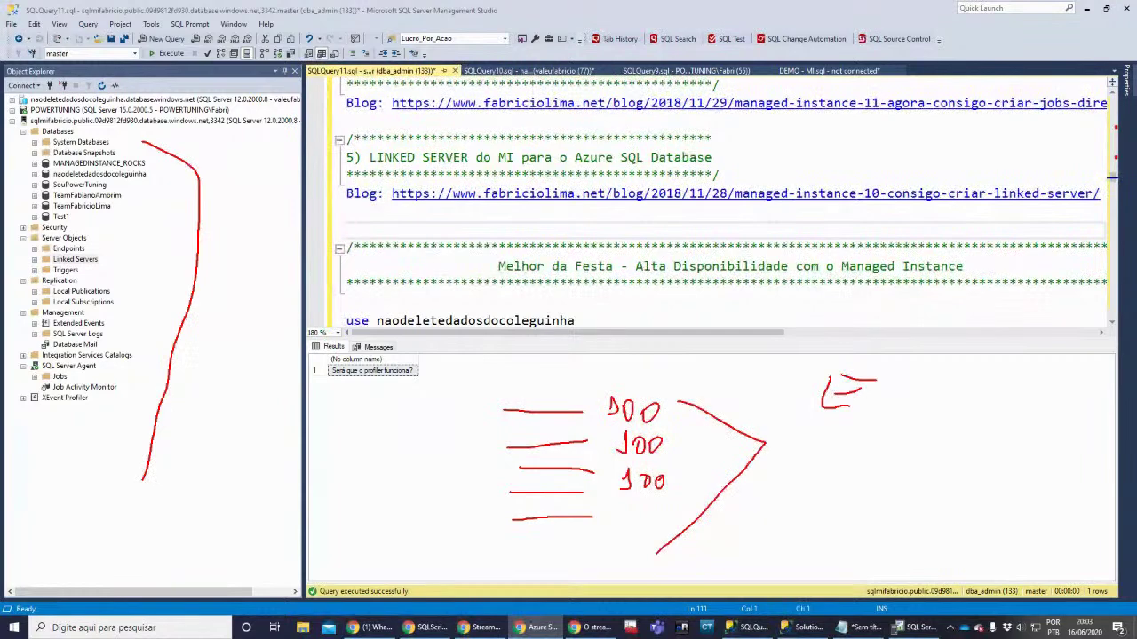
{"action": "key", "text": "Escape"}
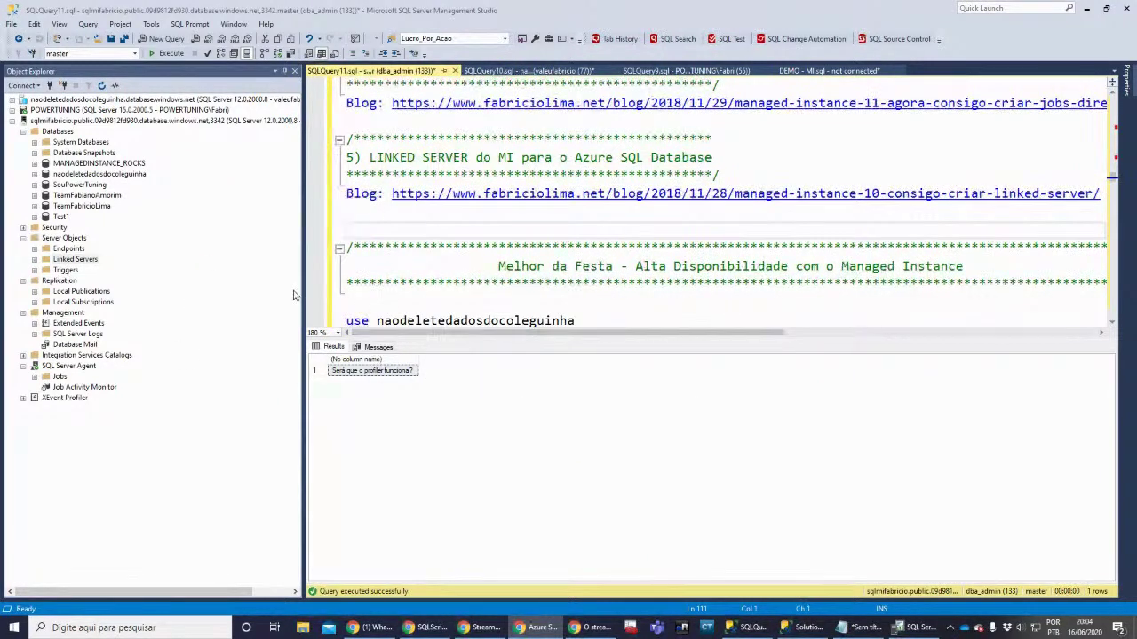
{"action": "left_click", "coordinate": [440, 303]}
{"action": "scroll", "coordinate": [464, 228], "scroll_direction": "down", "scroll_amount": 2}
{"action": "scroll", "coordinate": [533, 293], "scroll_direction": "up", "scroll_amount": 2}
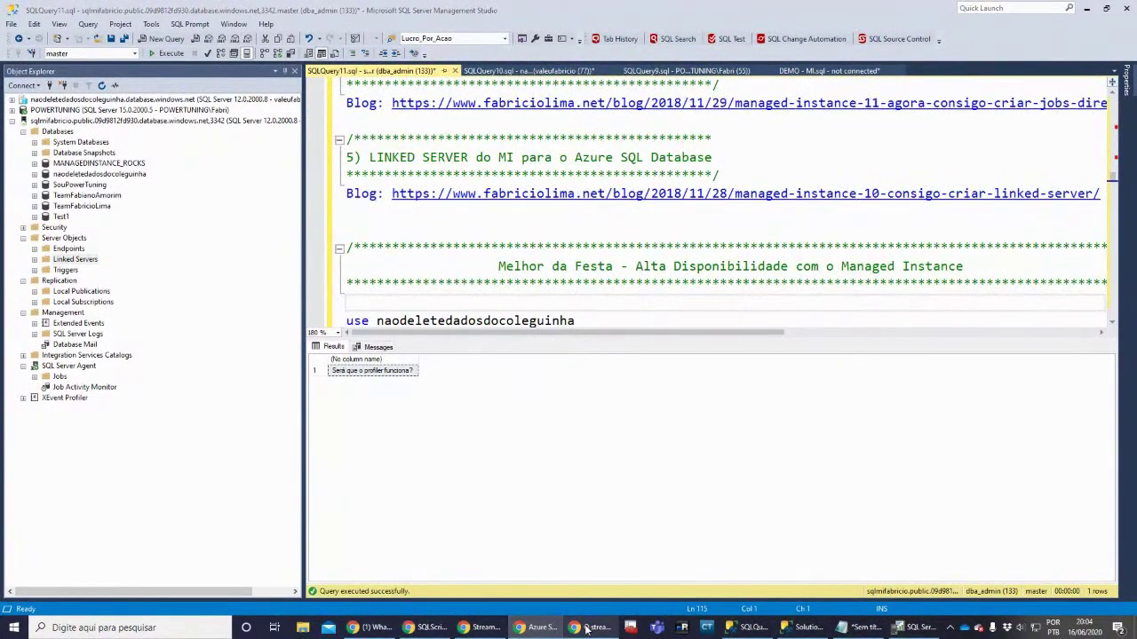
Switch to the Azure portal in Chrome and return to its home page
{"action": "left_click", "coordinate": [428, 628]}
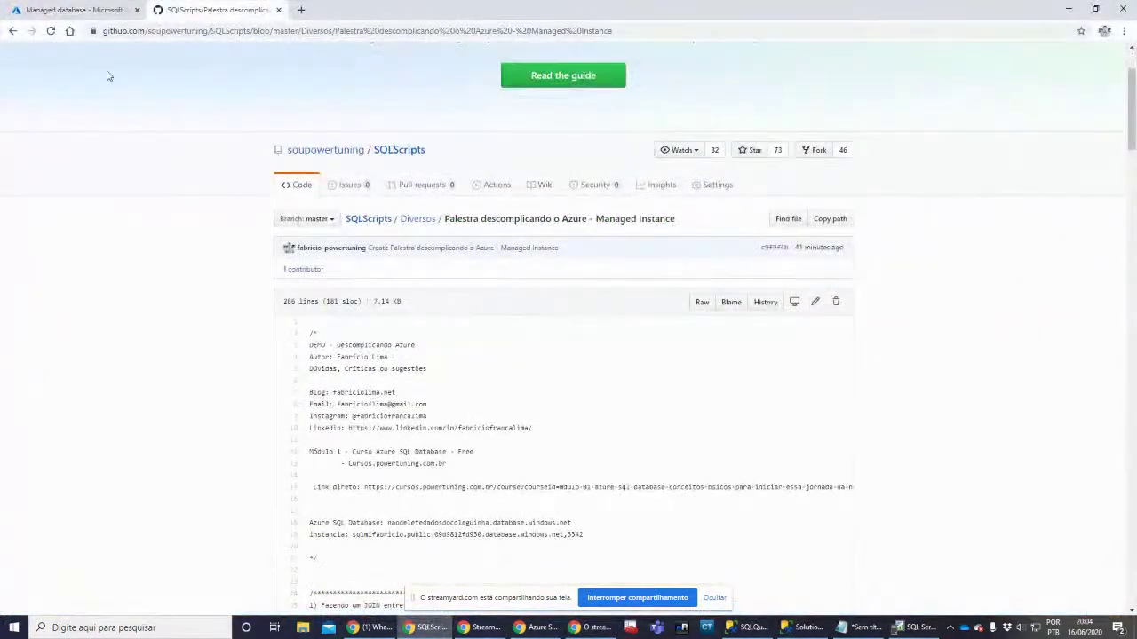
{"action": "left_click", "coordinate": [75, 9]}
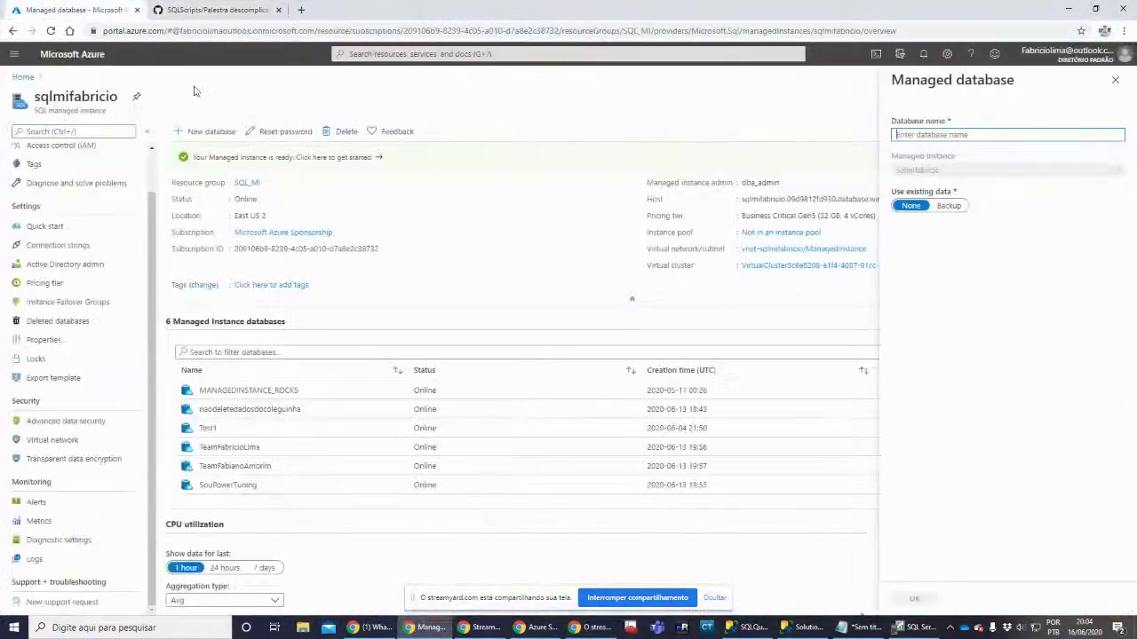
{"action": "left_click", "coordinate": [23, 77]}
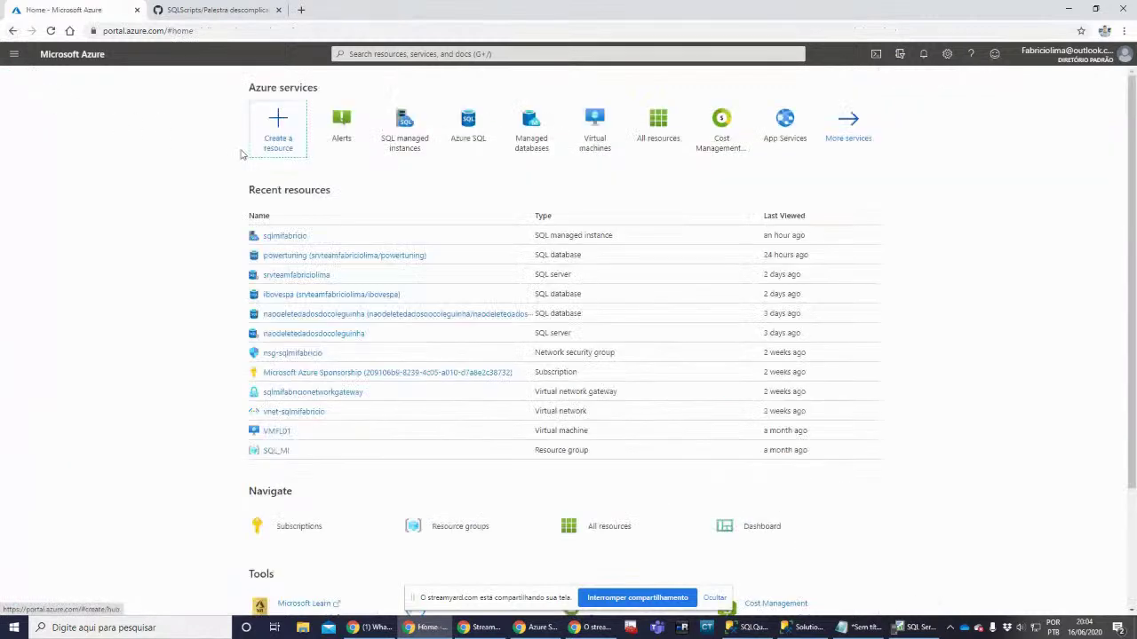
Find Azure SQL Managed Instance in the Marketplace by searching for "managed inst" and start creating one
{"action": "left_click", "coordinate": [276, 137]}
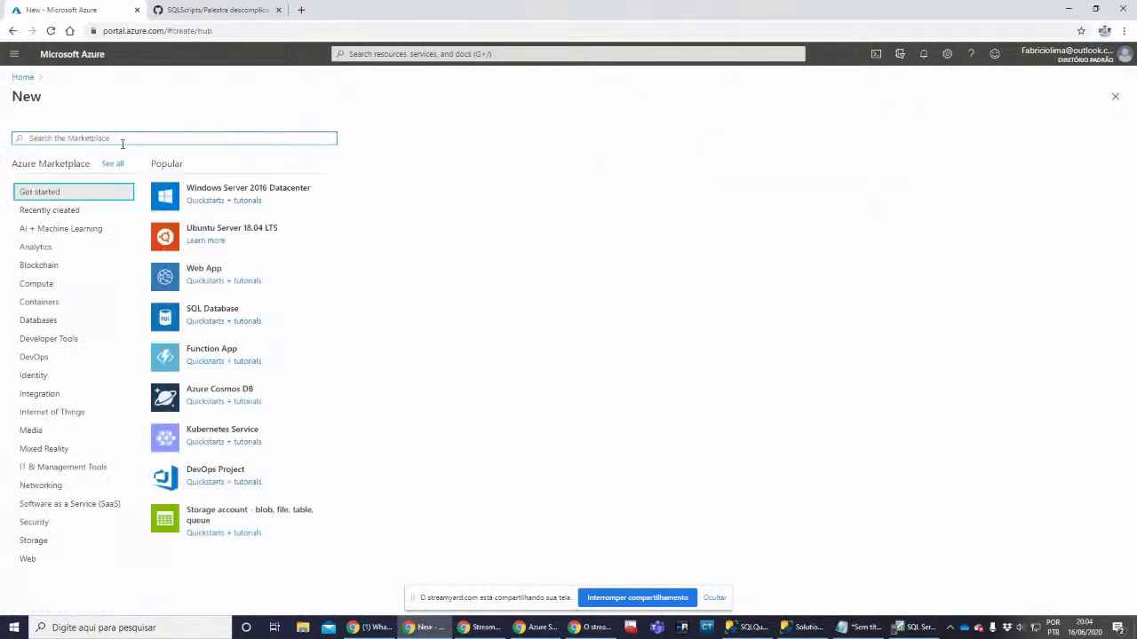
{"action": "type", "text": "ma"}
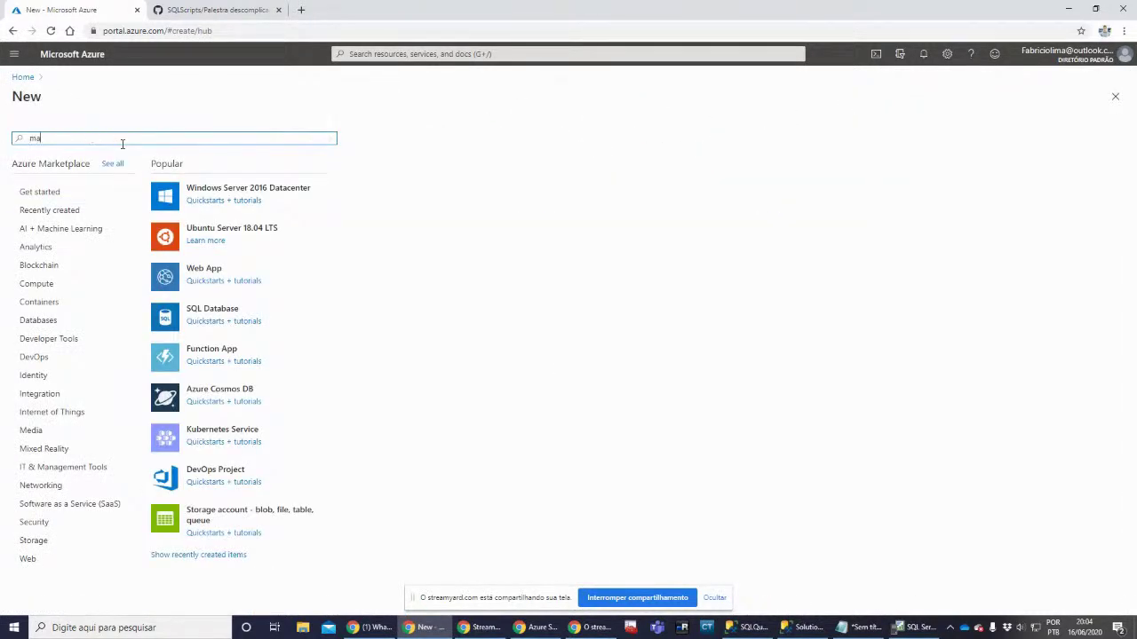
{"action": "type", "text": "naged inst"}
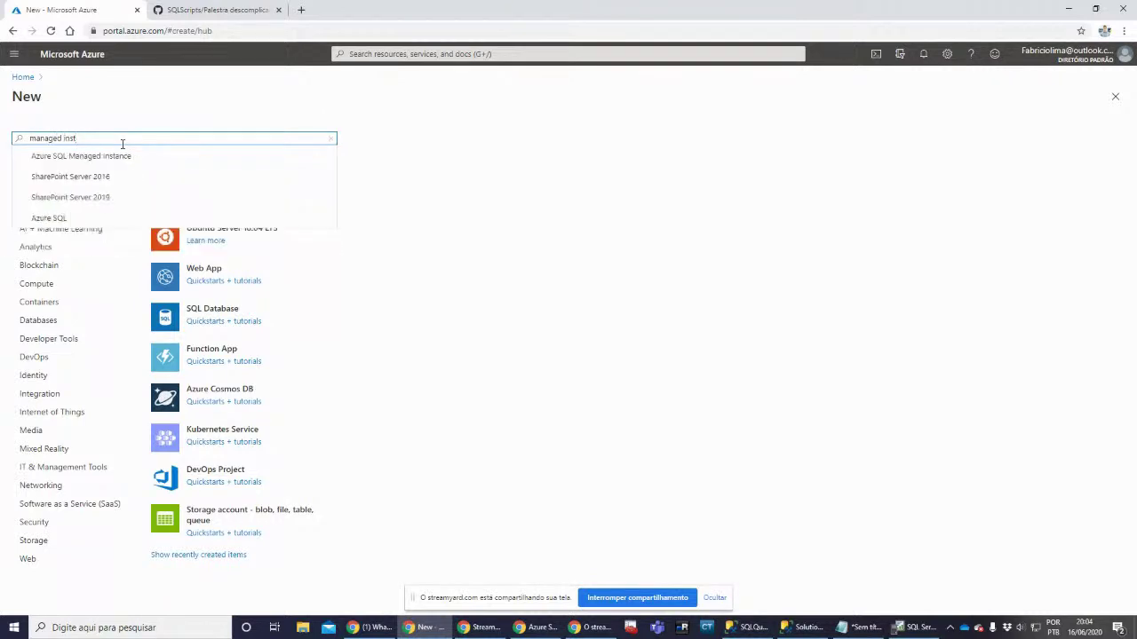
{"action": "left_click", "coordinate": [85, 156]}
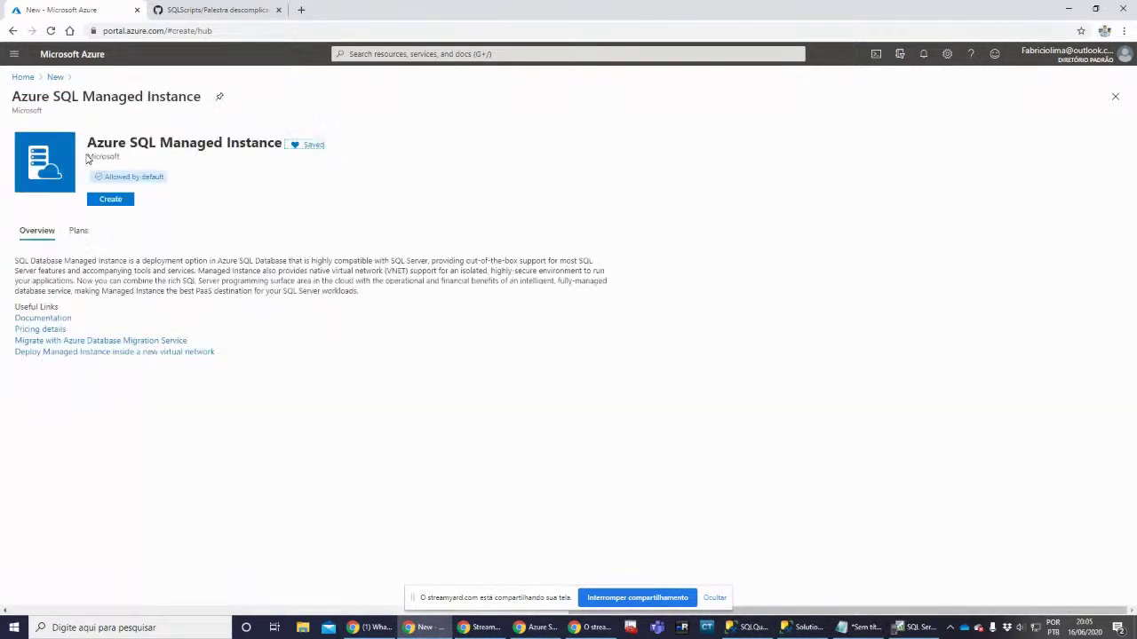
{"action": "left_click", "coordinate": [116, 200]}
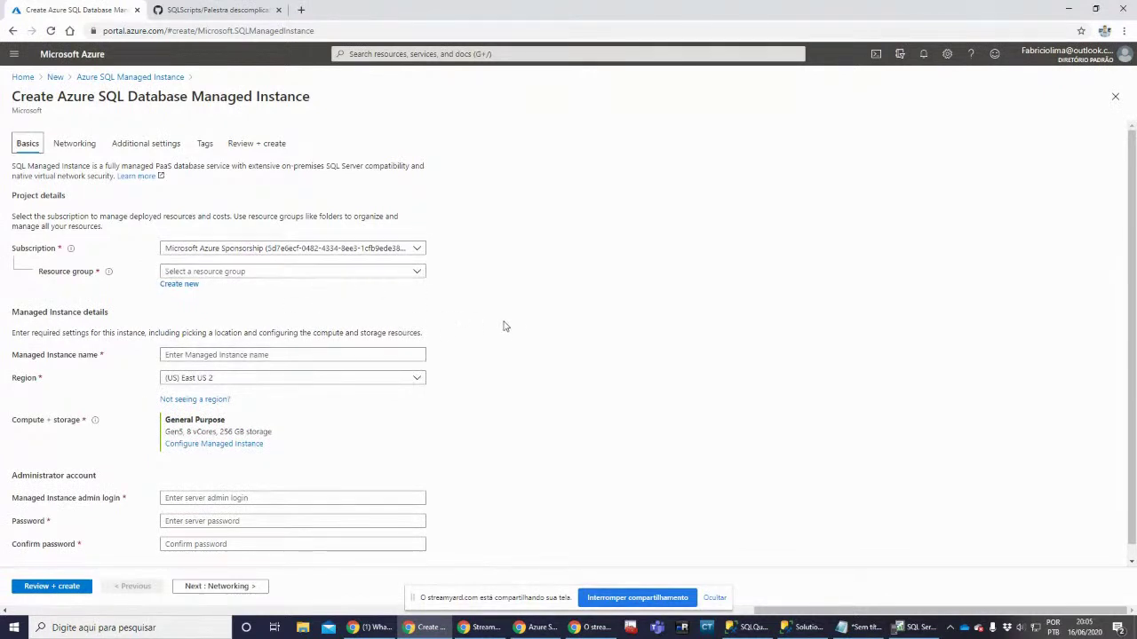
Open the performance configuration for the new instance's compute and storage
{"action": "scroll", "coordinate": [518, 353], "scroll_direction": "down", "scroll_amount": 1}
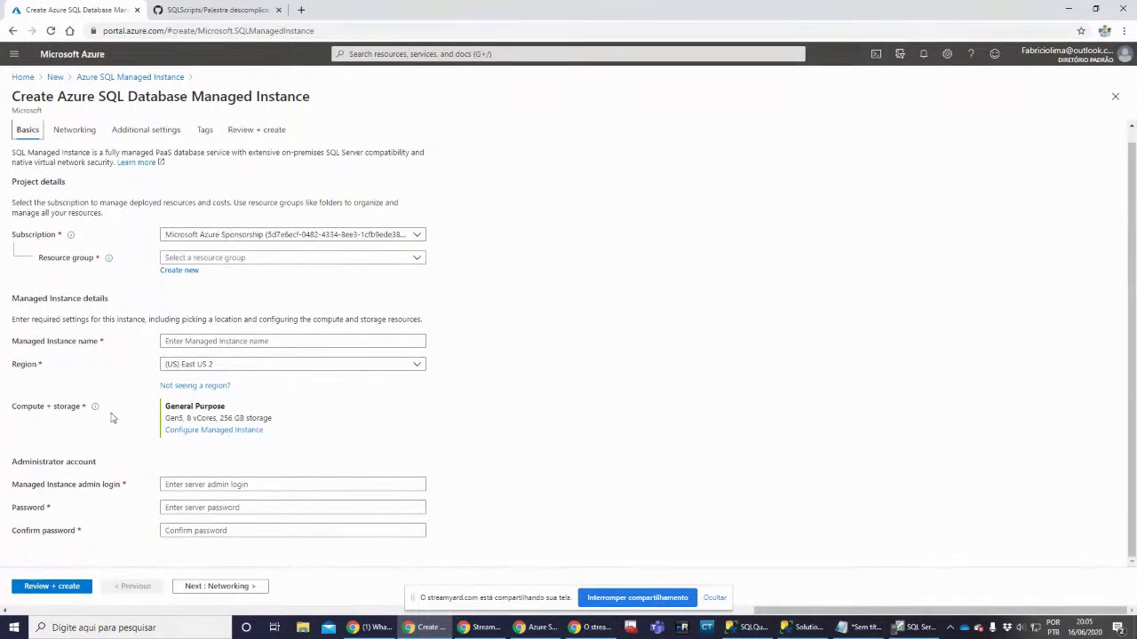
{"action": "mouse_move", "coordinate": [97, 412]}
{"action": "mouse_move", "coordinate": [308, 411]}
{"action": "left_mouse_down"}
{"action": "mouse_move", "coordinate": [179, 396]}
{"action": "mouse_move", "coordinate": [296, 400]}
{"action": "left_mouse_up"}
{"action": "left_click", "coordinate": [347, 450]}
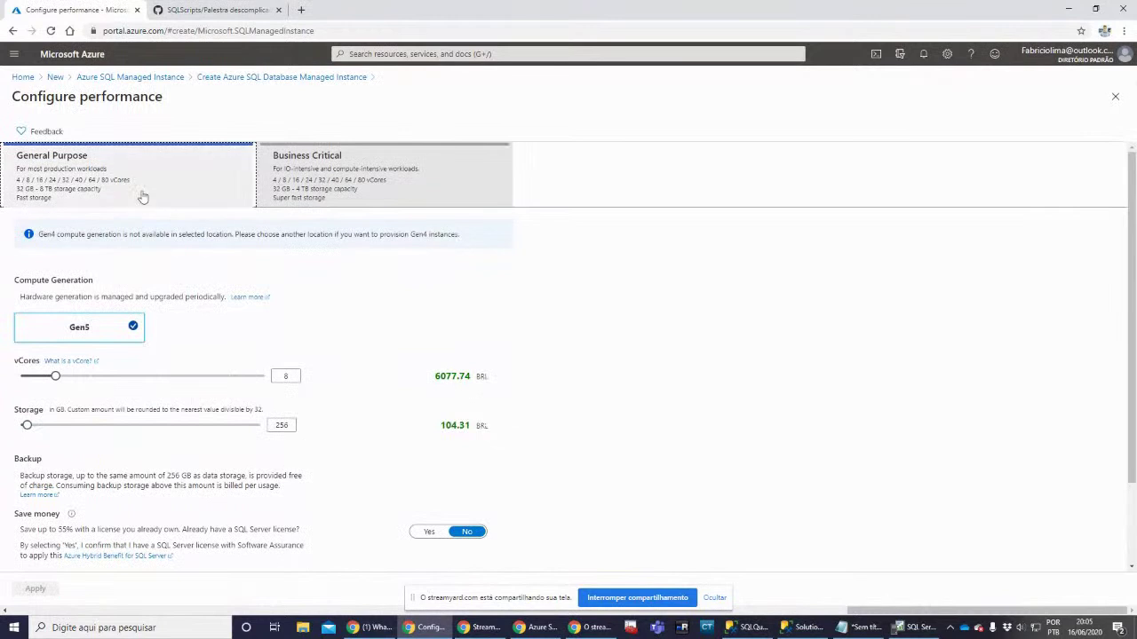
Try the General Purpose tier with 64 vCores, reduce it to 4 vCores and move the storage setting slightly higher
{"action": "left_click_drag", "start_coordinate": [55, 375], "coordinate": [232, 379]}
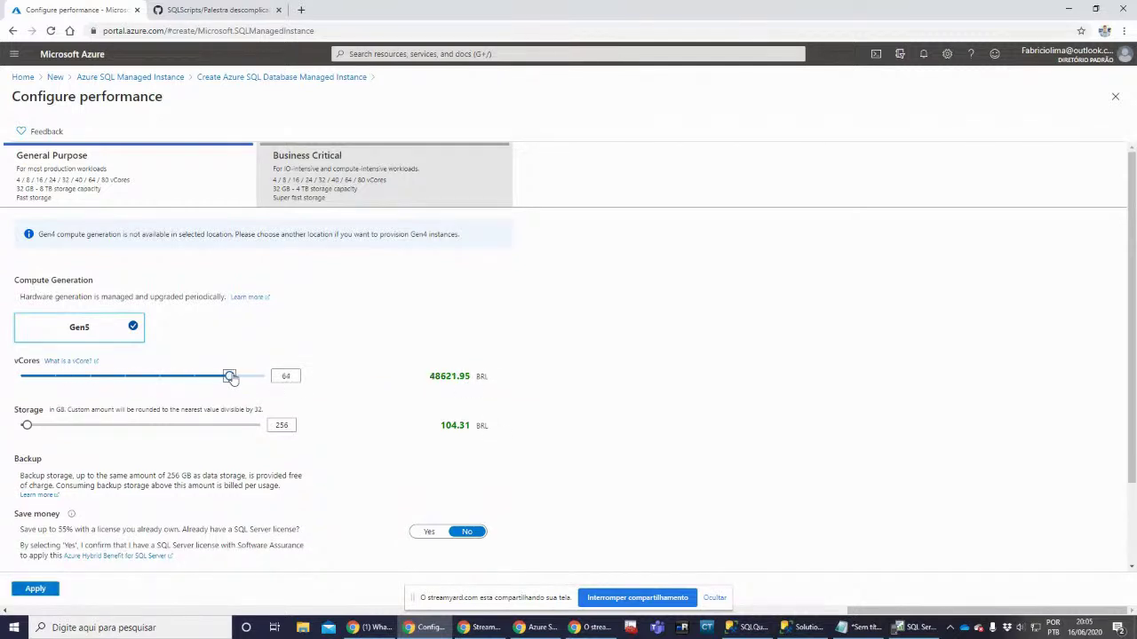
{"action": "left_click_drag", "start_coordinate": [231, 378], "coordinate": [21, 377]}
{"action": "mouse_move", "coordinate": [27, 426]}
{"action": "left_mouse_down"}
{"action": "mouse_move", "coordinate": [62, 426]}
{"action": "mouse_move", "coordinate": [47, 425]}
{"action": "left_mouse_up"}
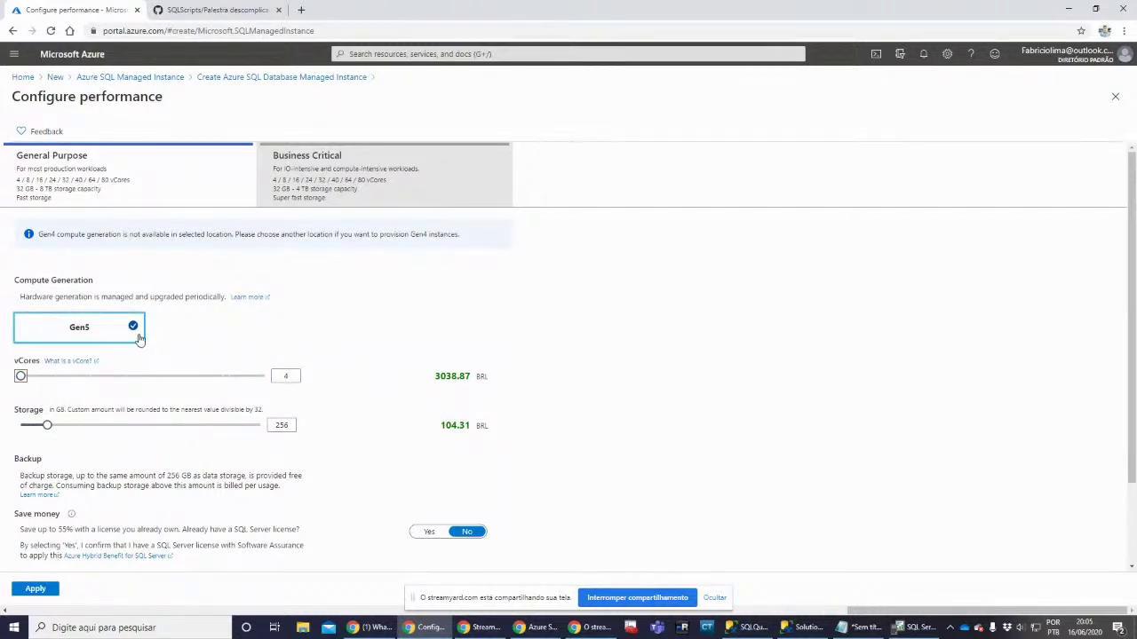
Compare the price of the Business Critical tier at 4 vCores, then return to the General Purpose tier
{"action": "left_click", "coordinate": [263, 189]}
{"action": "left_click", "coordinate": [245, 189]}
{"action": "left_click", "coordinate": [263, 189]}
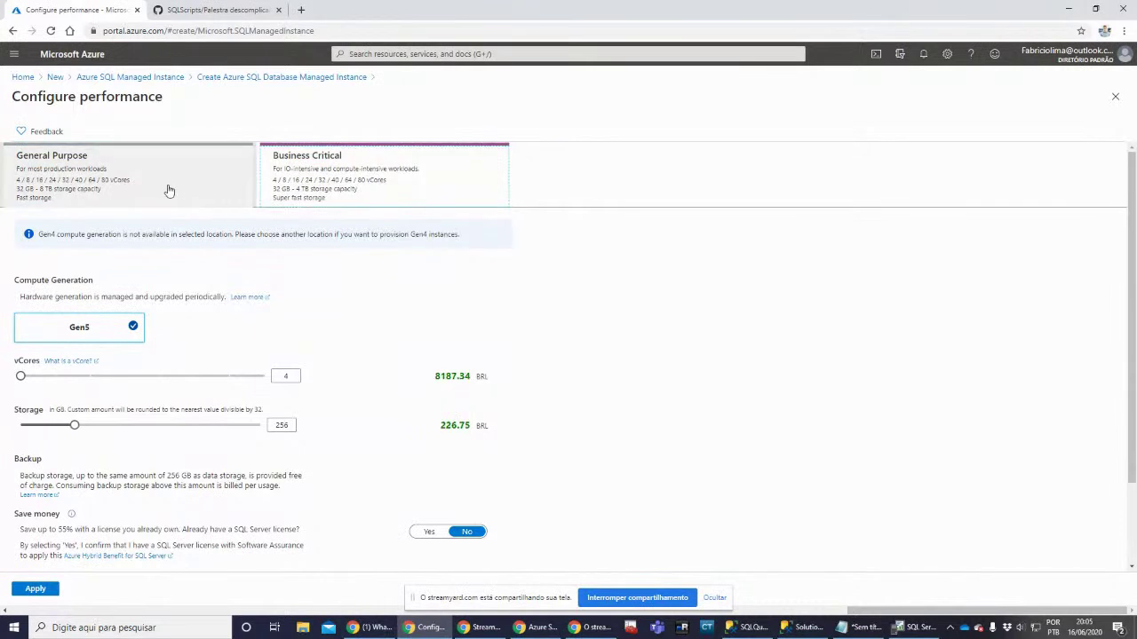
{"action": "left_click", "coordinate": [115, 184]}
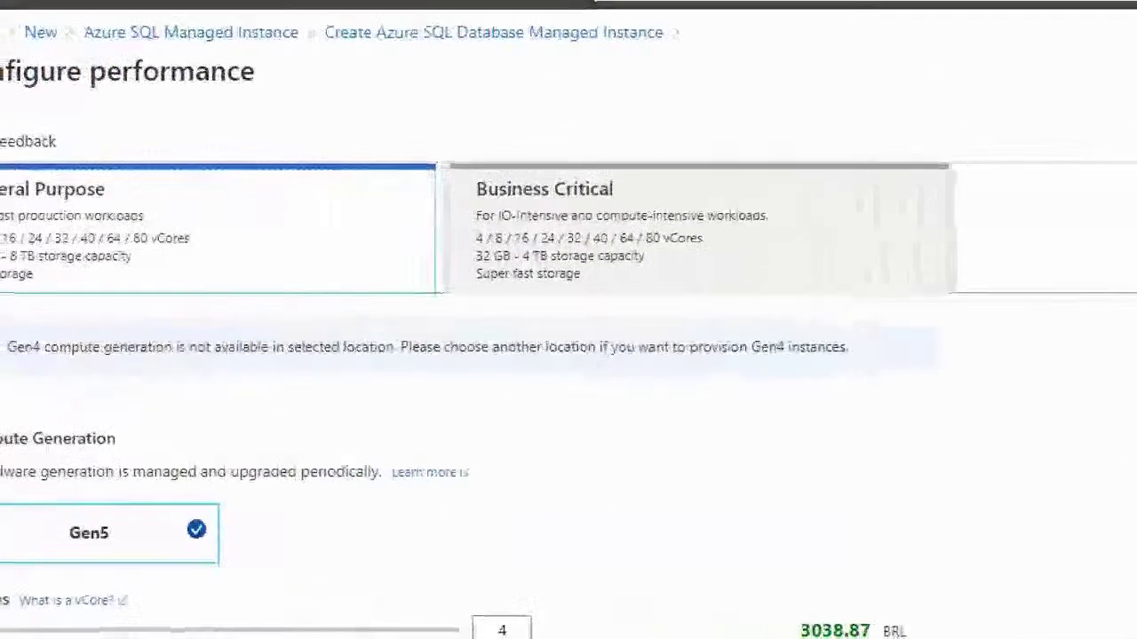
Zoom in on the two tiers and underline their 80 vCores, 8 TB and 4 TB storage limits, and fast versus super fast storage
{"action": "left_click_drag", "start_coordinate": [136, 254], "coordinate": [214, 260]}
{"action": "left_click_drag", "start_coordinate": [718, 226], "coordinate": [786, 227]}
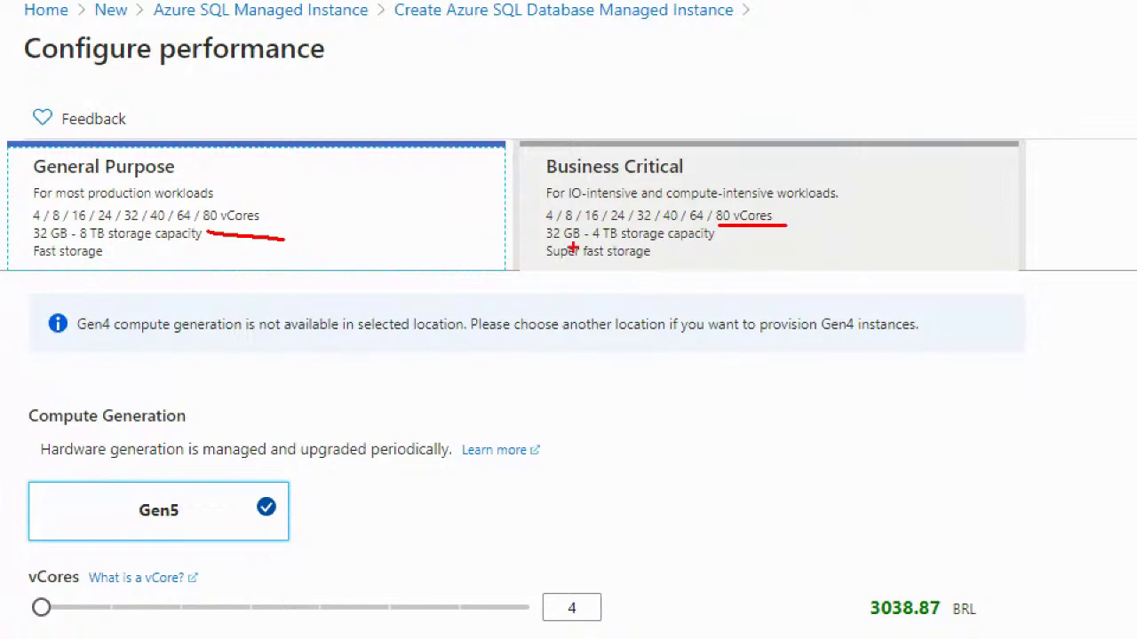
{"action": "left_click_drag", "start_coordinate": [589, 239], "coordinate": [633, 238]}
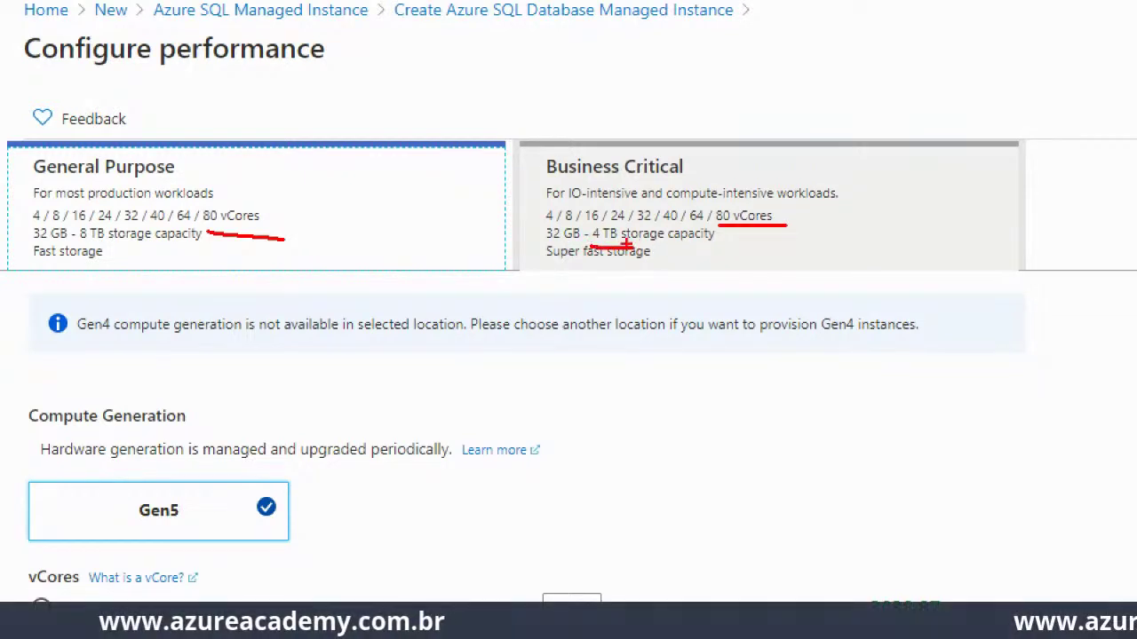
{"action": "left_click_drag", "start_coordinate": [73, 240], "coordinate": [155, 240]}
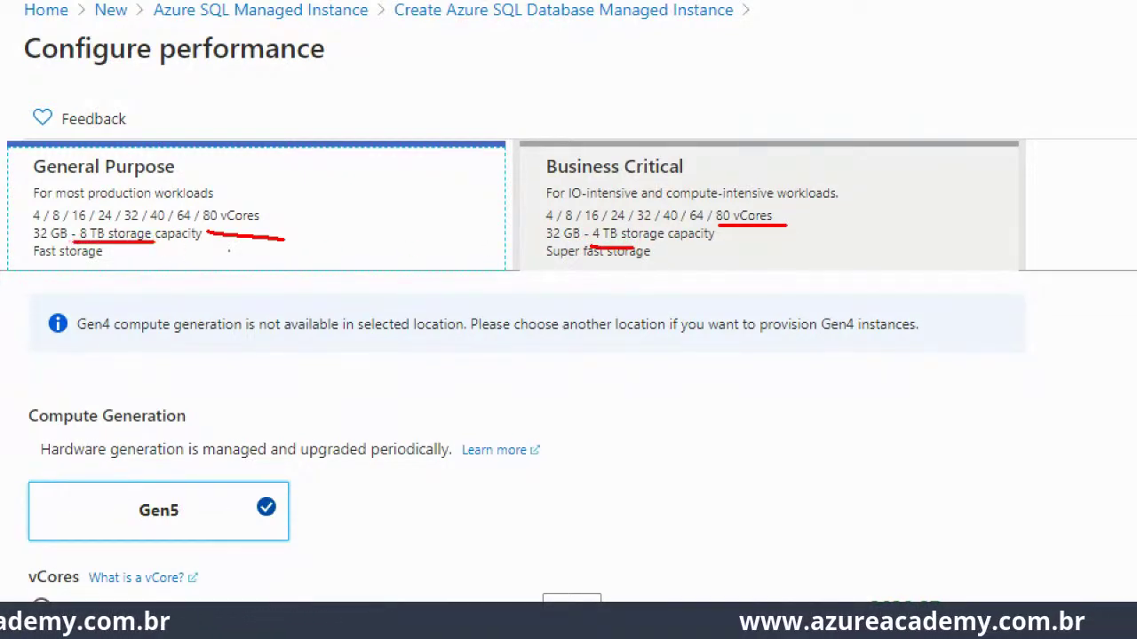
{"action": "left_click_drag", "start_coordinate": [544, 262], "coordinate": [633, 258]}
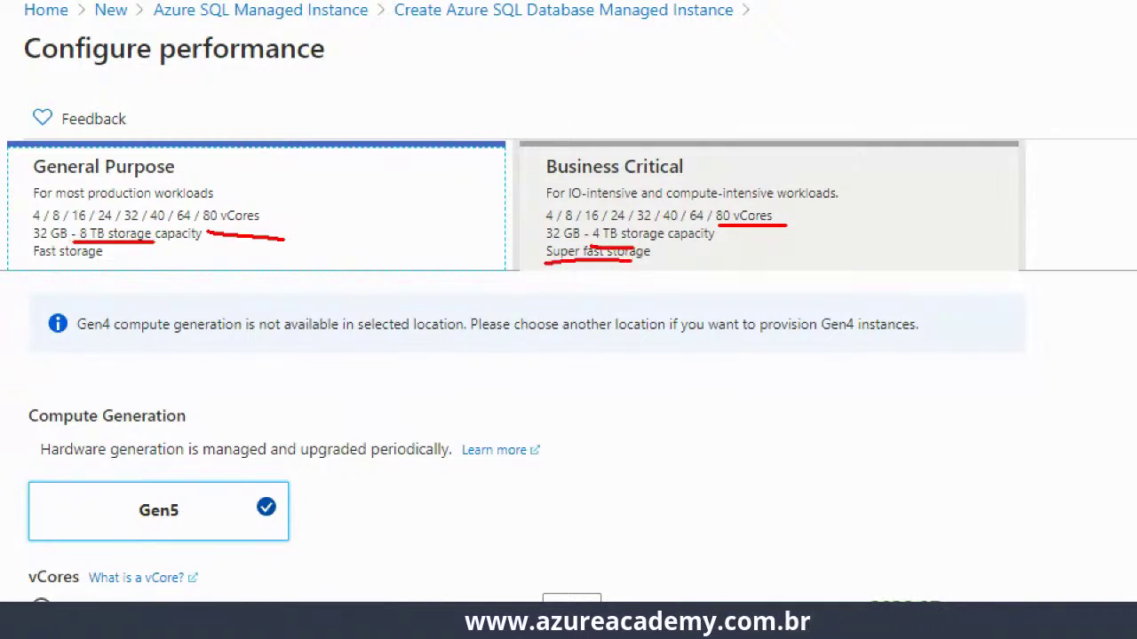
{"action": "left_click_drag", "start_coordinate": [30, 263], "coordinate": [143, 263]}
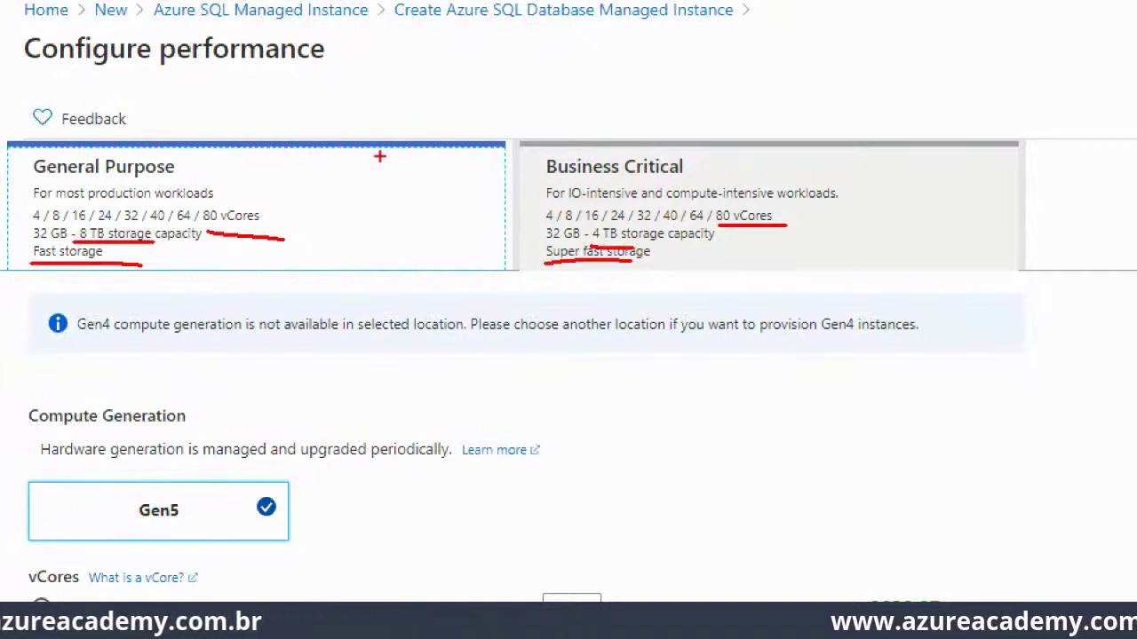
Draw an arrow from General Purpose to Business Critical and circle both tier names
{"action": "mouse_move", "coordinate": [329, 204]}
{"action": "left_mouse_down"}
{"action": "mouse_move", "coordinate": [408, 111]}
{"action": "mouse_move", "coordinate": [493, 113]}
{"action": "mouse_move", "coordinate": [561, 159]}
{"action": "left_mouse_up"}
{"action": "mouse_move", "coordinate": [146, 146]}
{"action": "left_mouse_down"}
{"action": "mouse_move", "coordinate": [107, 182]}
{"action": "mouse_move", "coordinate": [114, 135]}
{"action": "left_mouse_up"}
{"action": "mouse_move", "coordinate": [697, 141]}
{"action": "left_mouse_down"}
{"action": "mouse_move", "coordinate": [520, 173]}
{"action": "mouse_move", "coordinate": [649, 126]}
{"action": "left_mouse_up"}
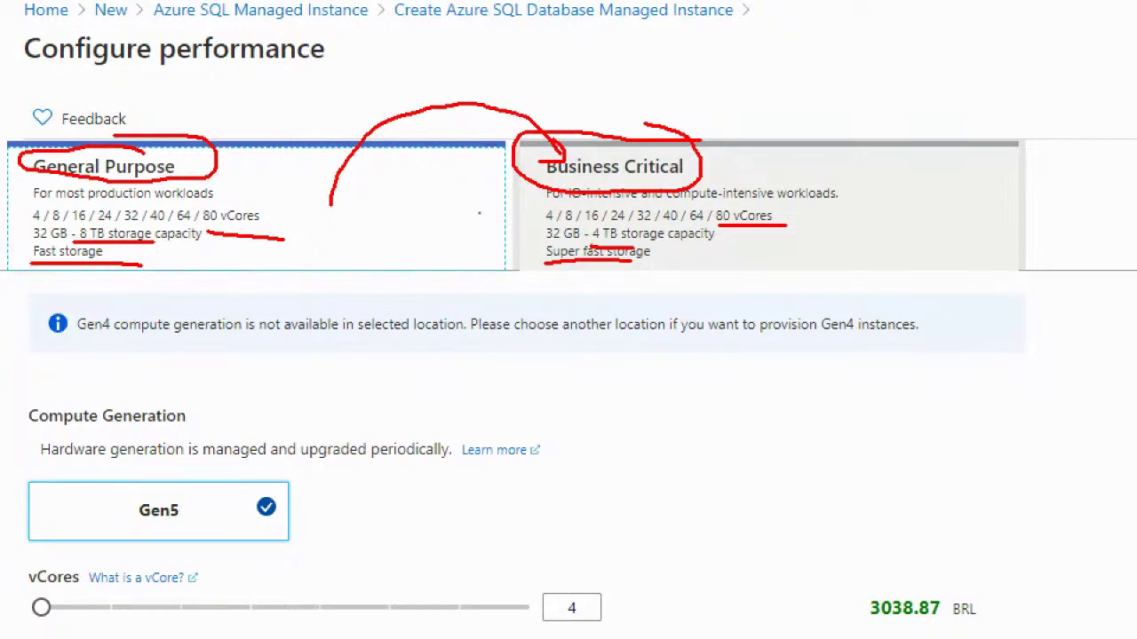
Select the Business Critical tier, draw an arrow to it from General Purpose, circle its name and underline both tiers' storage speeds
{"action": "mouse_move", "coordinate": [772, 44]}
{"action": "left_mouse_down"}
{"action": "mouse_move", "coordinate": [759, 152]}
{"action": "mouse_move", "coordinate": [742, 139]}
{"action": "left_mouse_up"}
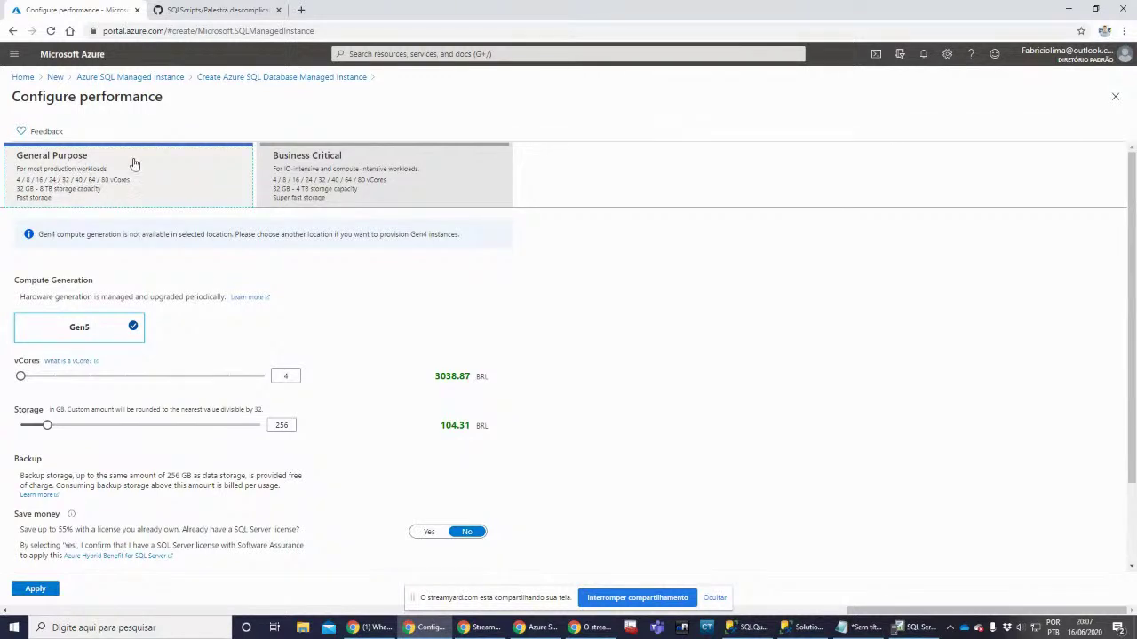
{"action": "left_click", "coordinate": [306, 160]}
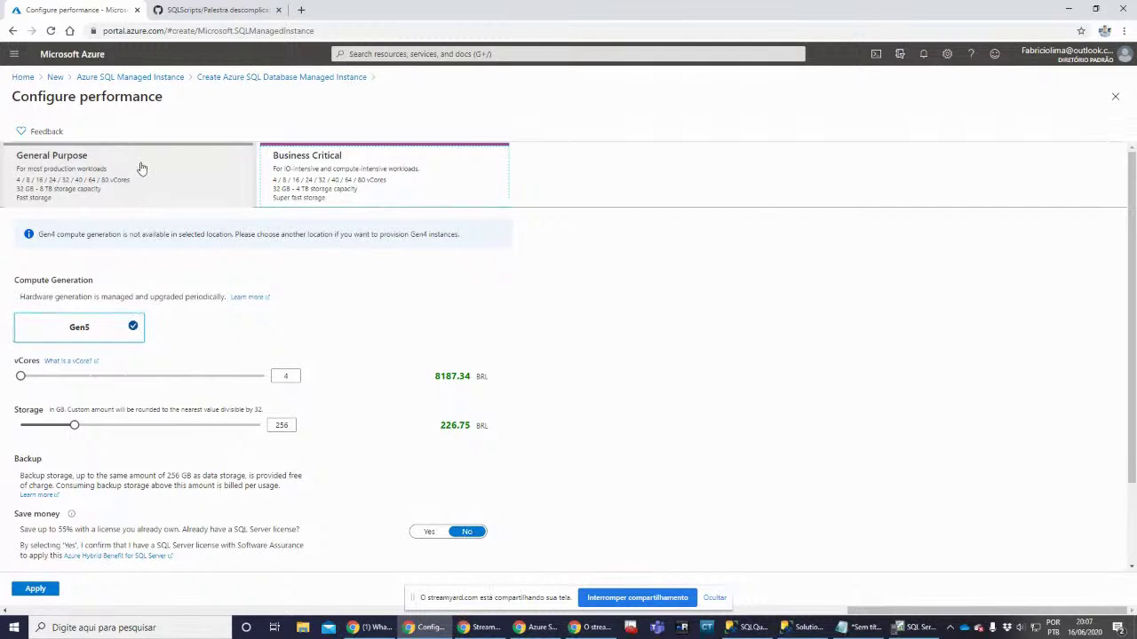
{"action": "mouse_move", "coordinate": [157, 159]}
{"action": "left_mouse_down"}
{"action": "mouse_move", "coordinate": [177, 133]}
{"action": "mouse_move", "coordinate": [331, 139]}
{"action": "mouse_move", "coordinate": [254, 205]}
{"action": "mouse_move", "coordinate": [360, 212]}
{"action": "left_mouse_up"}
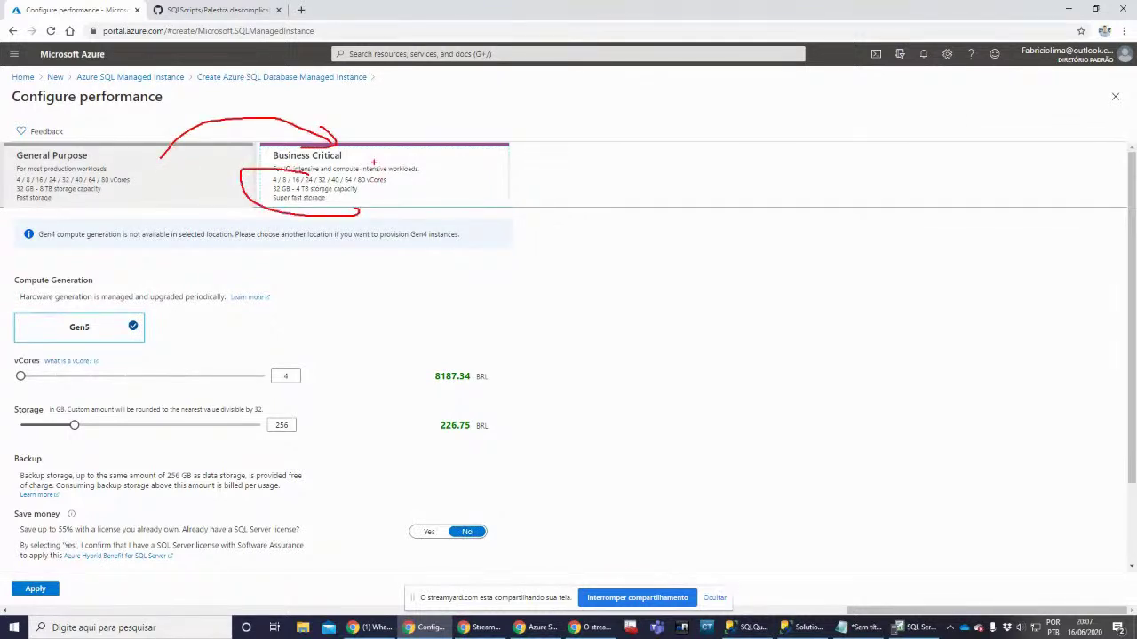
{"action": "left_click_drag", "start_coordinate": [274, 202], "coordinate": [334, 196]}
{"action": "left_click_drag", "start_coordinate": [19, 210], "coordinate": [89, 211]}
{"action": "mouse_move", "coordinate": [313, 131]}
{"action": "left_mouse_down"}
{"action": "mouse_move", "coordinate": [336, 109]}
{"action": "mouse_move", "coordinate": [361, 134]}
{"action": "mouse_move", "coordinate": [319, 150]}
{"action": "left_mouse_up"}
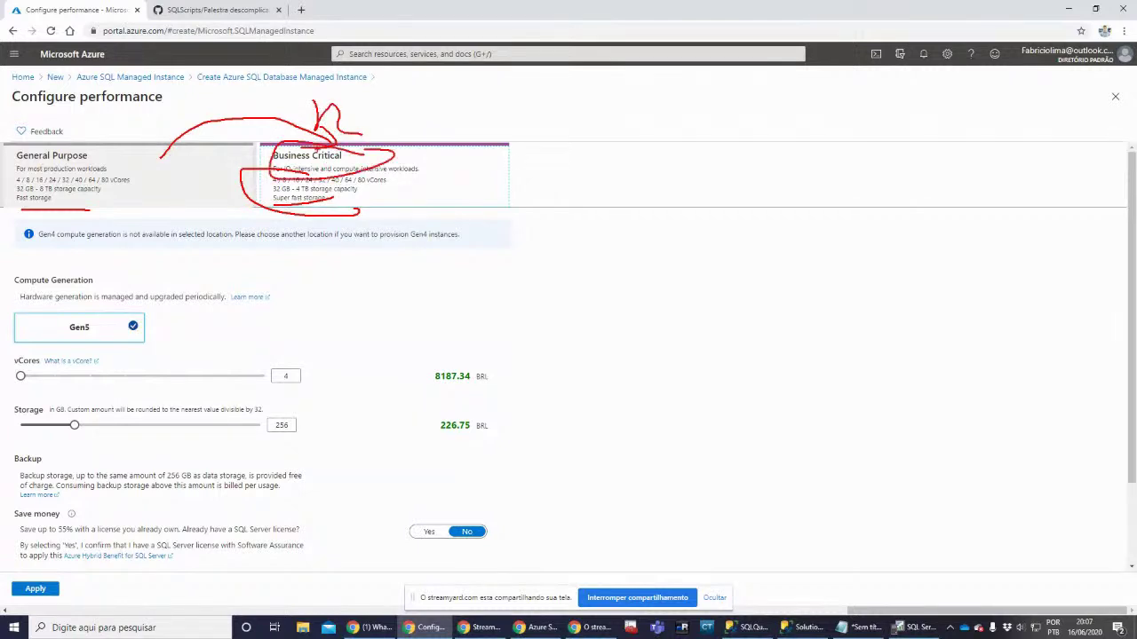
{"action": "left_click_drag", "start_coordinate": [96, 144], "coordinate": [4, 156]}
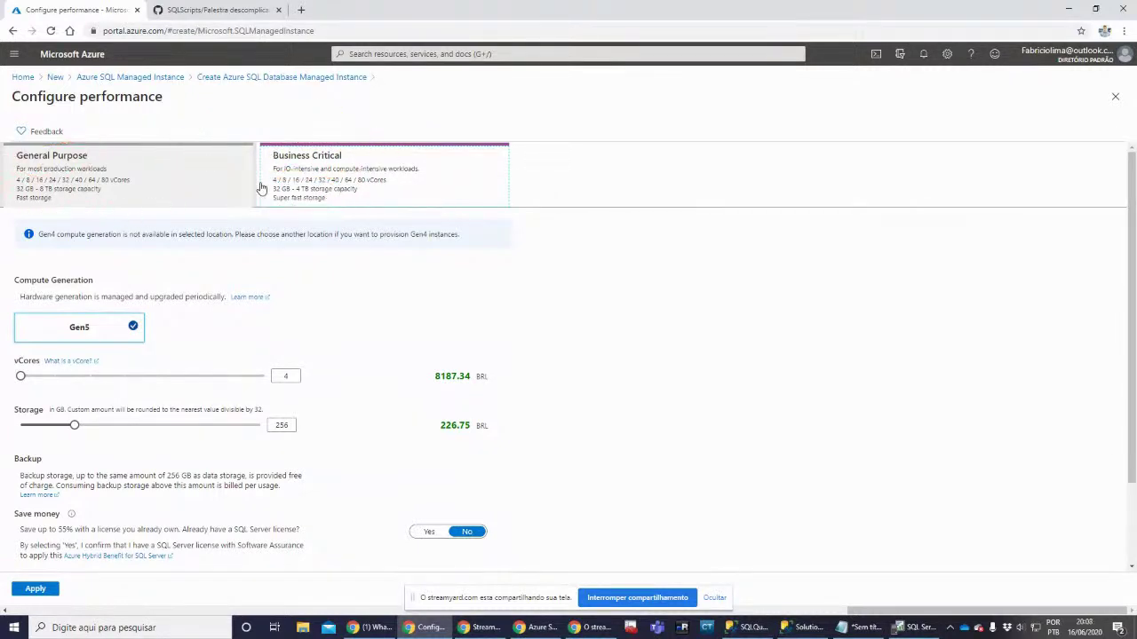
Switch back and forth between the two service tiers to compare their prices, ending on General Purpose
{"action": "left_click", "coordinate": [208, 177]}
{"action": "left_click", "coordinate": [318, 182]}
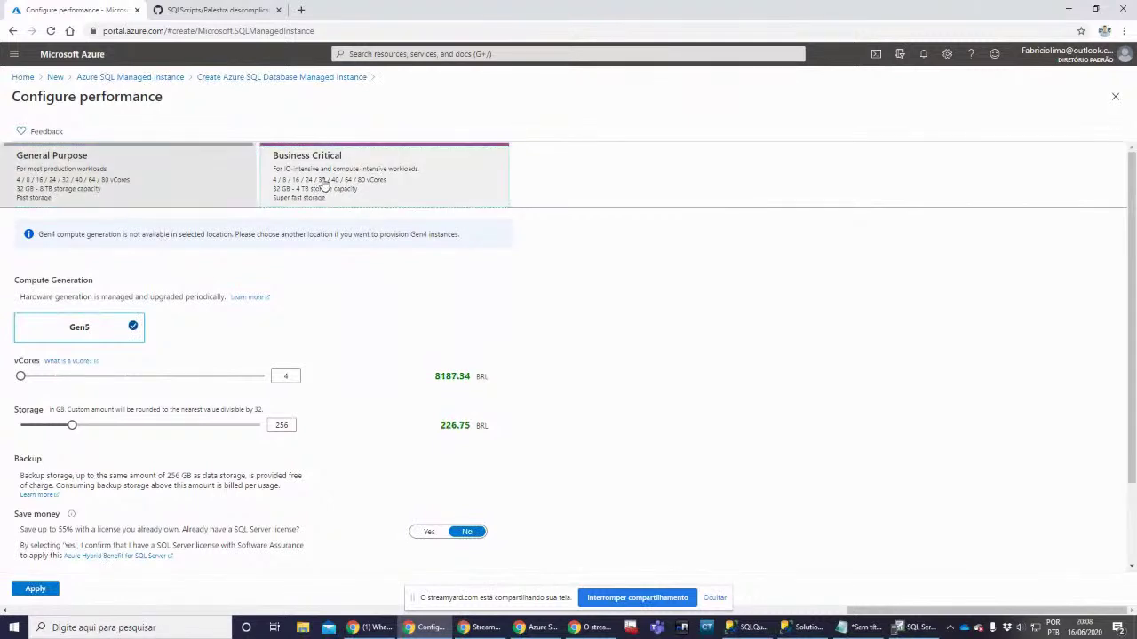
{"action": "left_click", "coordinate": [241, 191]}
{"action": "left_click", "coordinate": [323, 176]}
{"action": "left_click", "coordinate": [151, 176]}
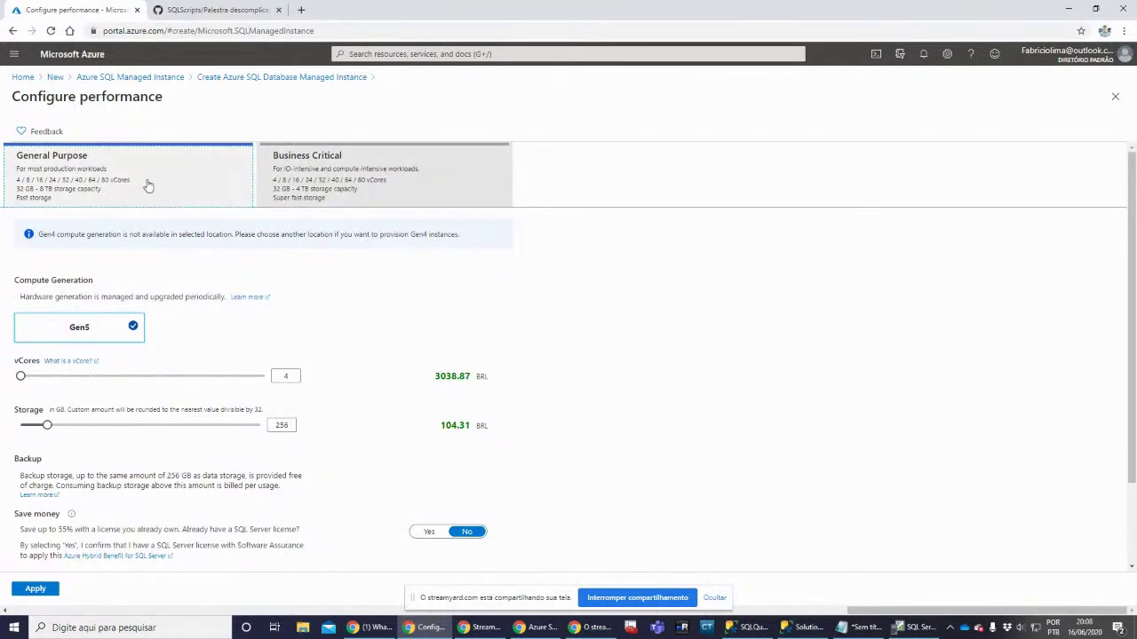
Check Business Critical once more, return to General Purpose and set it to 16 vCores and 32 GB of storage
{"action": "left_click", "coordinate": [273, 188]}
{"action": "left_click", "coordinate": [218, 198]}
{"action": "left_click_drag", "start_coordinate": [21, 376], "coordinate": [91, 378]}
{"action": "left_click_drag", "start_coordinate": [47, 425], "coordinate": [18, 457]}
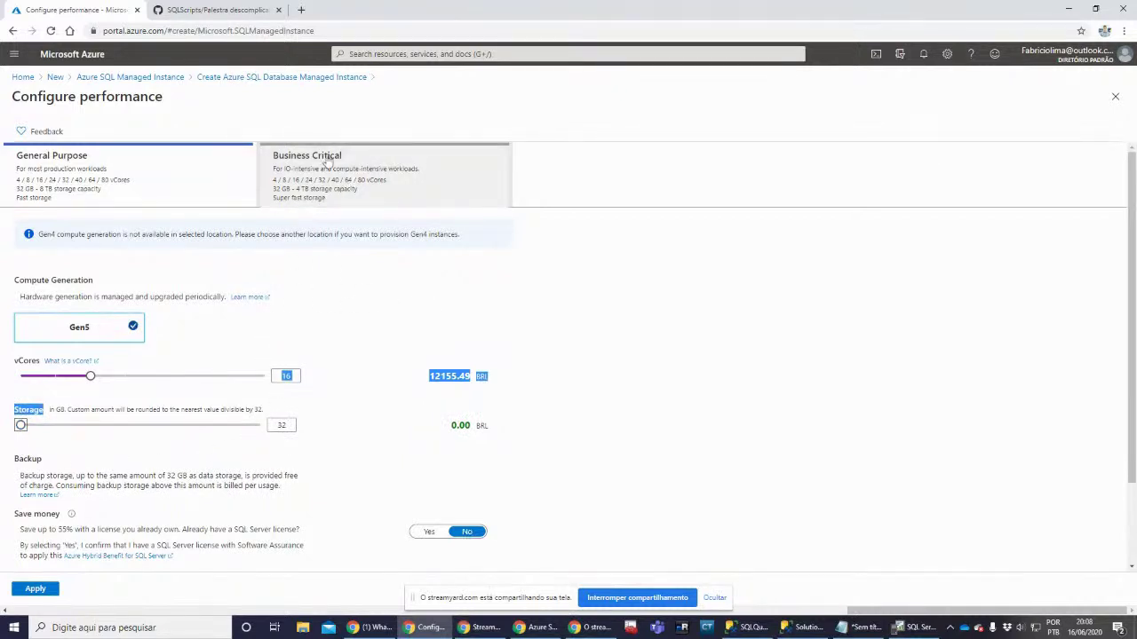
Switch to SQL Server Management Studio, select the managed instance and narrow Object Explorer to widen the script editor
{"action": "left_click", "coordinate": [804, 628]}
{"action": "left_click", "coordinate": [750, 628]}
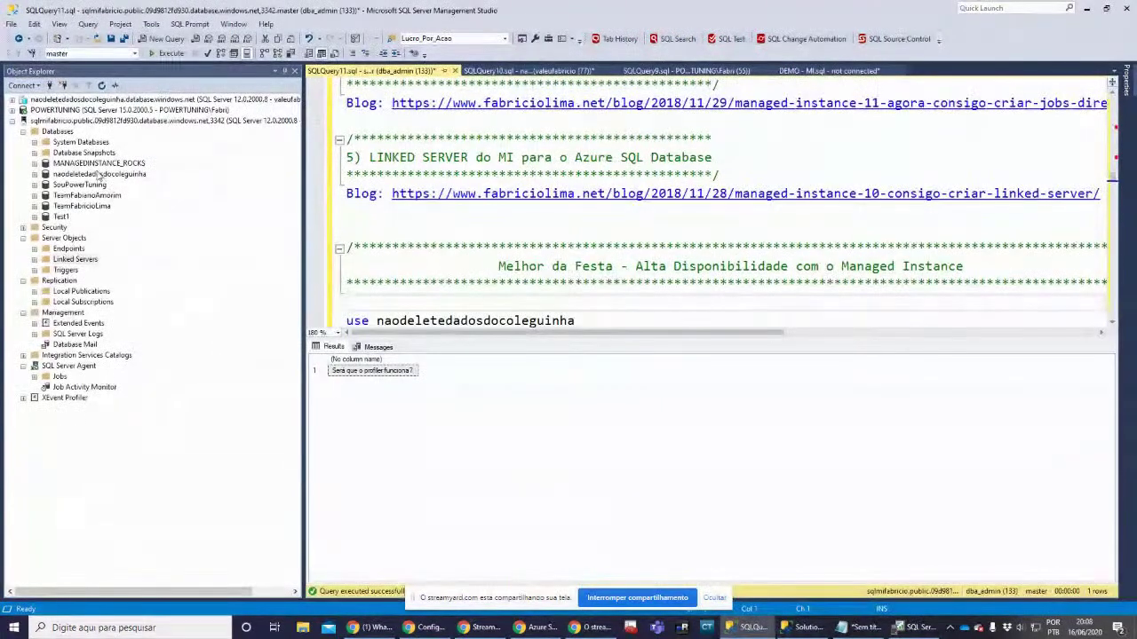
{"action": "left_click", "coordinate": [91, 121]}
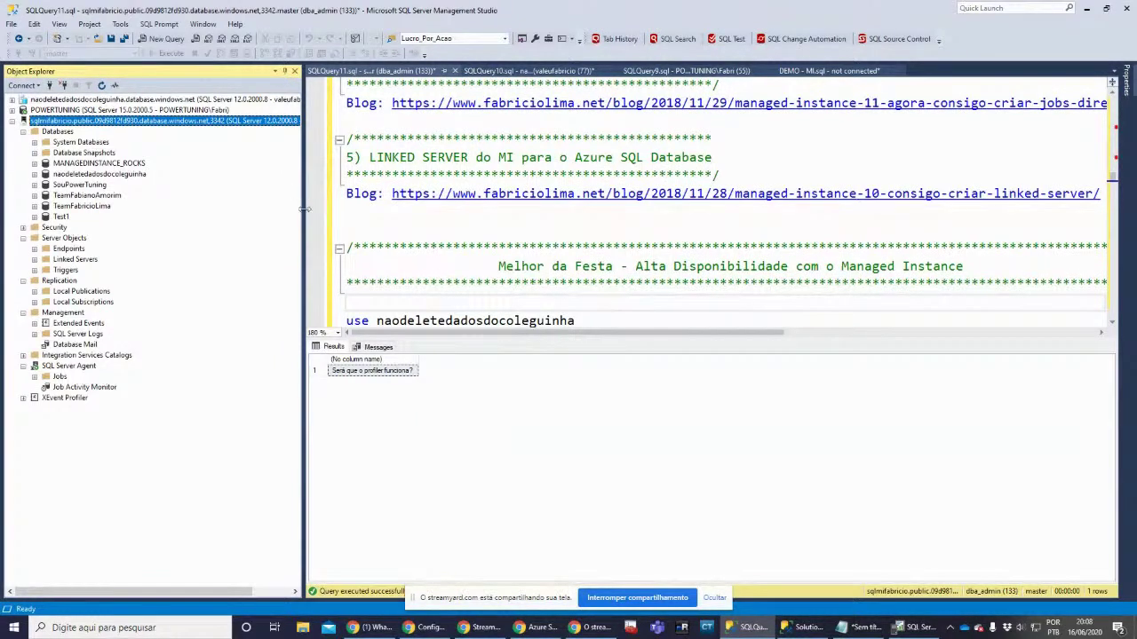
{"action": "left_click_drag", "start_coordinate": [303, 215], "coordinate": [227, 242]}
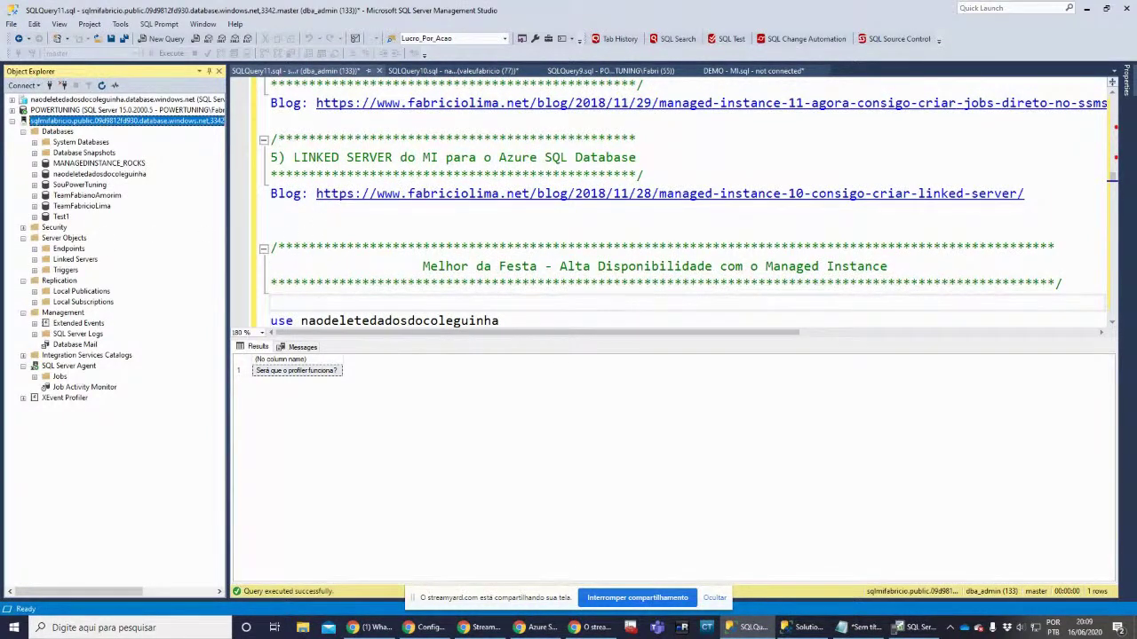
{"action": "key", "text": "alt+Tab"}
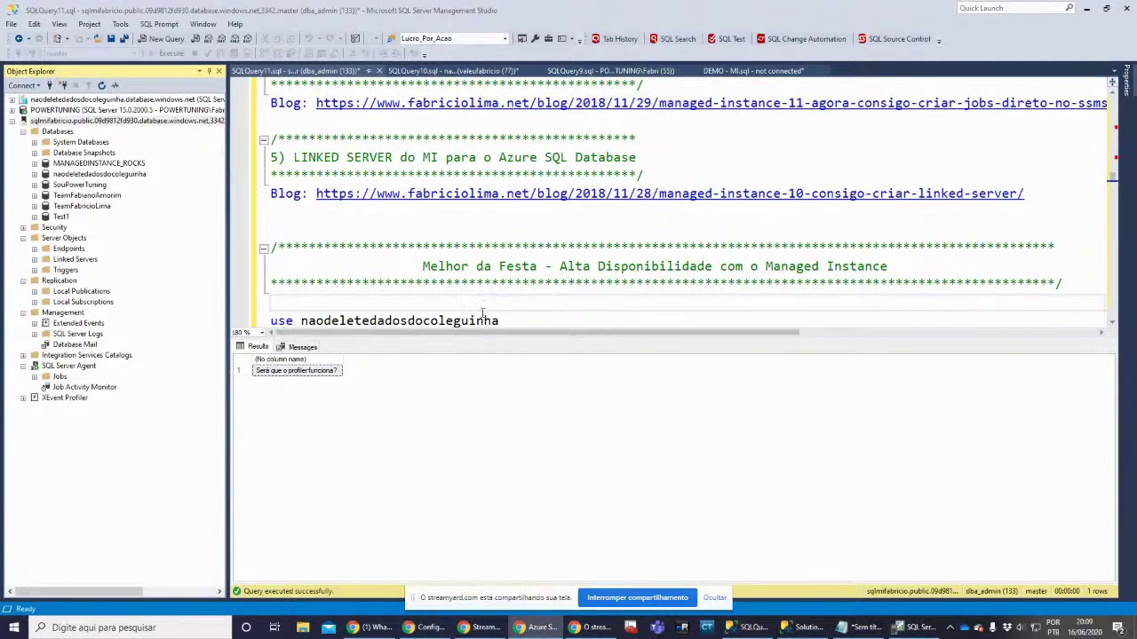
{"action": "left_click", "coordinate": [412, 228]}
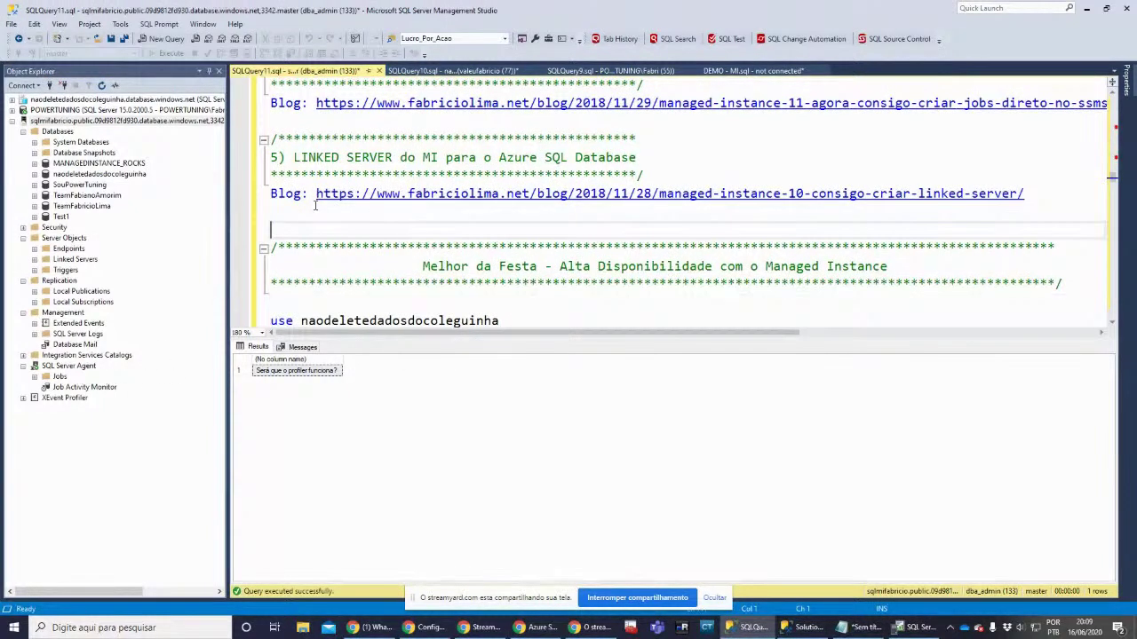
{"action": "left_click", "coordinate": [115, 121]}
{"action": "left_click_drag", "start_coordinate": [229, 140], "coordinate": [173, 186]}
Run the use statement in the high availability section to change to the naodeletedadosdocoleguinha database
{"action": "left_click", "coordinate": [375, 301]}
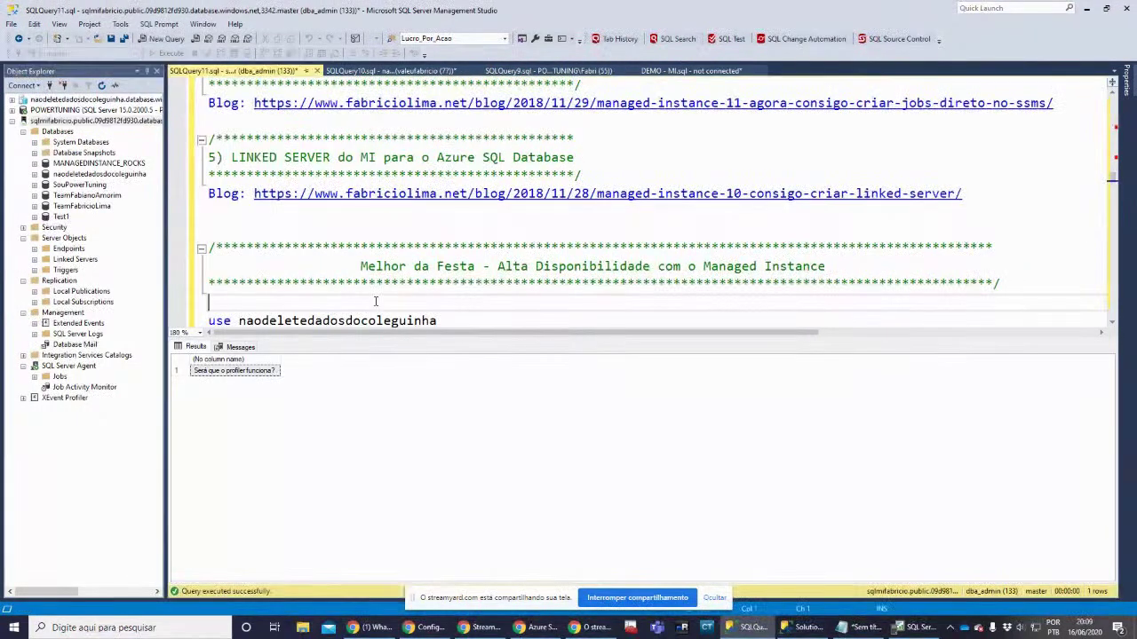
{"action": "scroll", "coordinate": [308, 245], "scroll_direction": "down", "scroll_amount": 2}
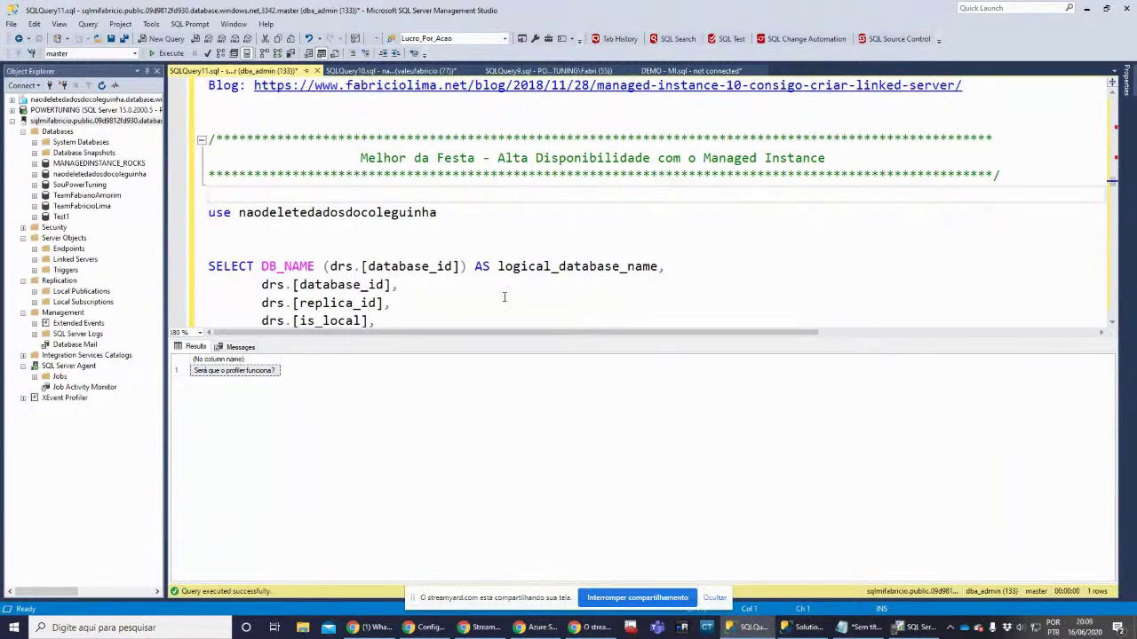
{"action": "left_click", "coordinate": [270, 223], "text": "shift"}
{"action": "key", "text": "F5"}
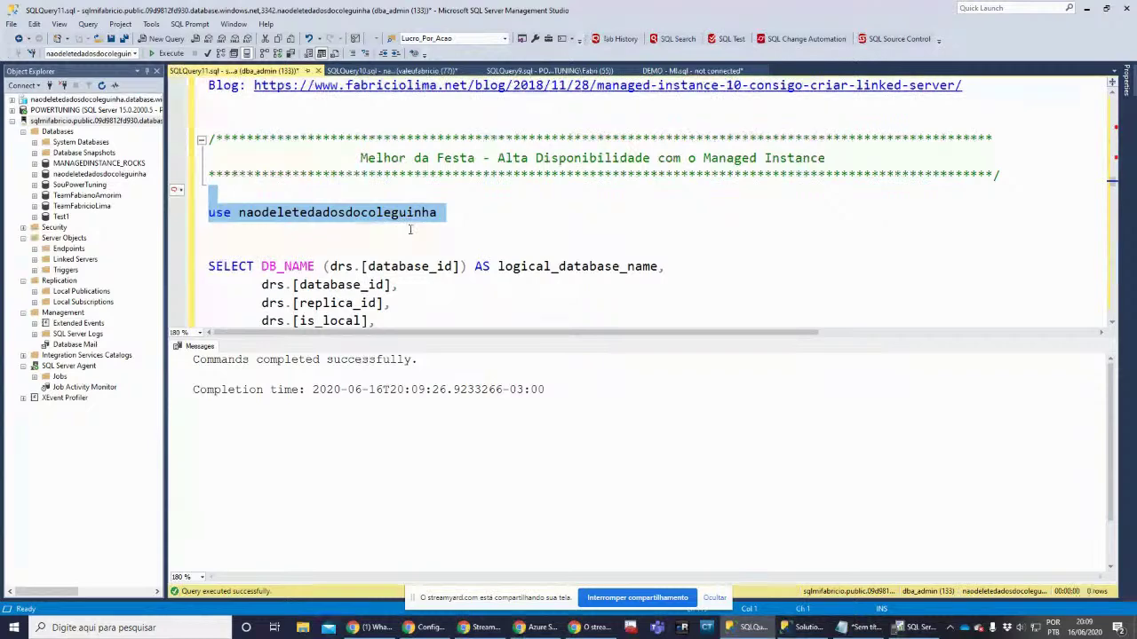
Hide the results pane and select the whole database replica state query, through its WHERE clause
{"action": "scroll", "coordinate": [388, 236], "scroll_direction": "down", "scroll_amount": 2}
{"action": "left_click", "coordinate": [312, 138]}
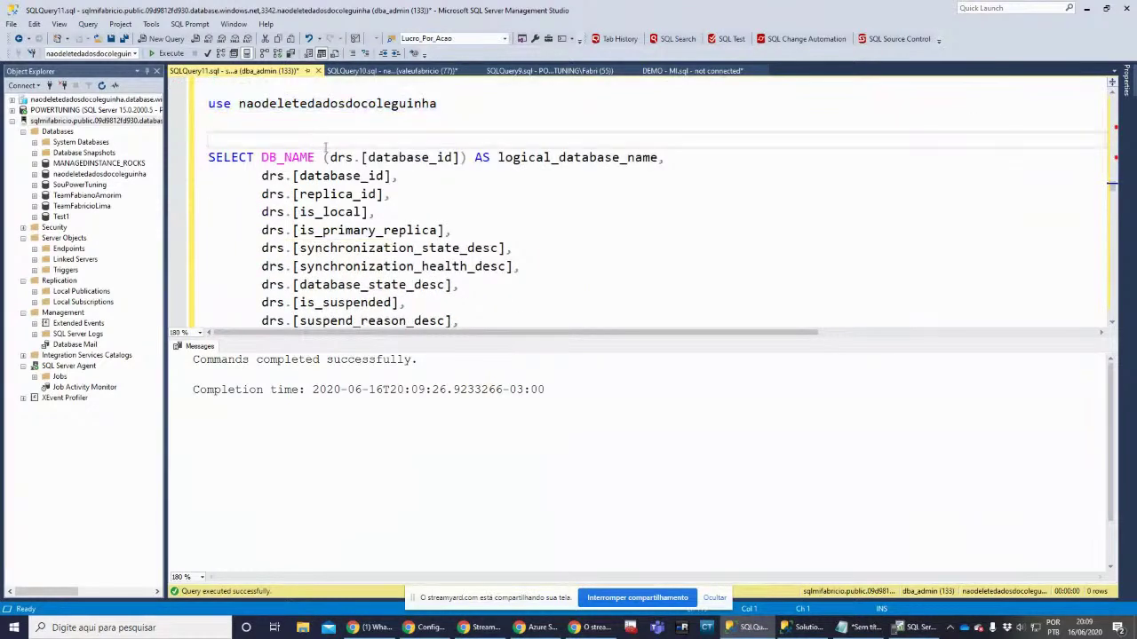
{"action": "key", "text": "ctrl+r"}
{"action": "left_click", "coordinate": [730, 519], "text": "shift"}
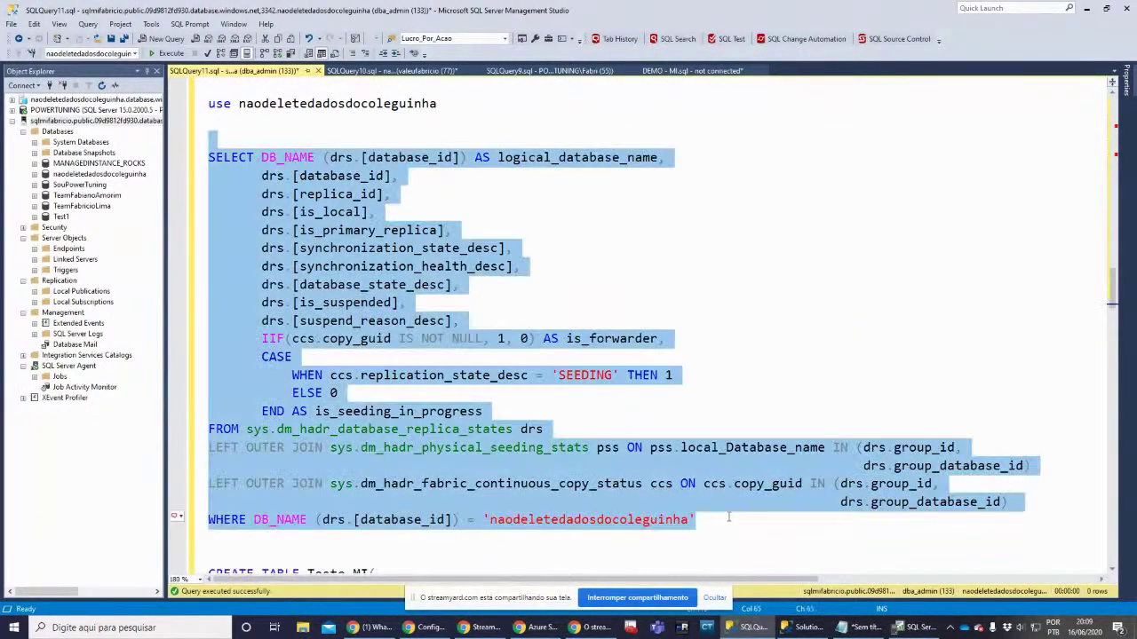
Highlight dm_hadr_database_replica_states and underline it with the joined dm_hadr_physical_seeding_stats and dm_hadr_fabric_continuous_copy_status views on a zoomed view
{"action": "left_click", "coordinate": [292, 431]}
{"action": "double_click", "coordinate": [292, 431]}
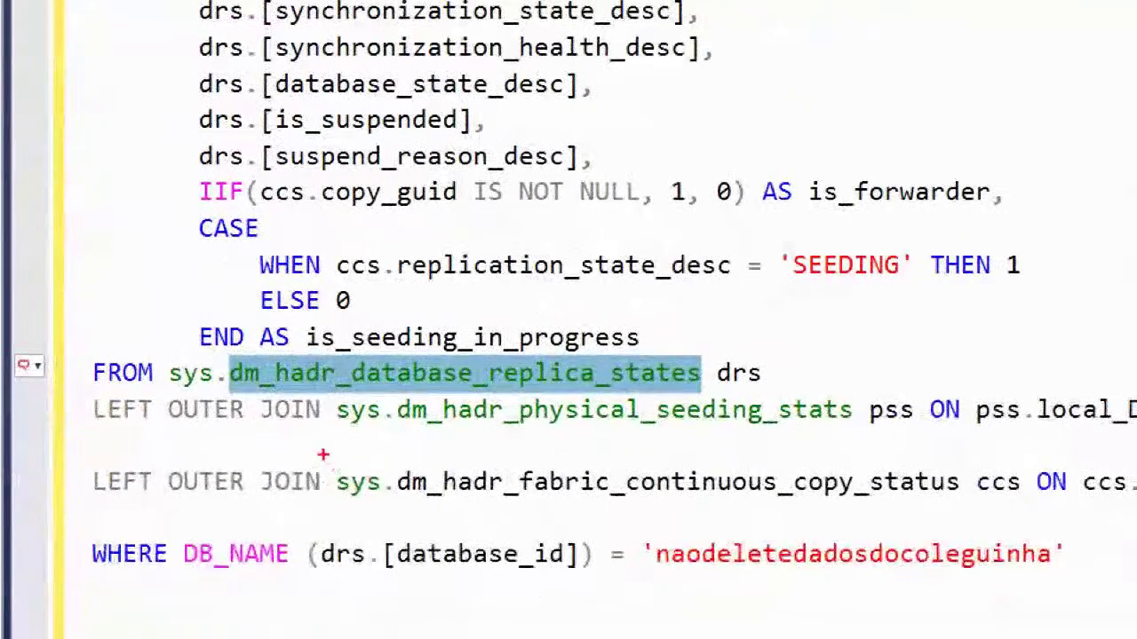
{"action": "left_click_drag", "start_coordinate": [275, 424], "coordinate": [583, 418]}
{"action": "left_click_drag", "start_coordinate": [306, 435], "coordinate": [845, 437]}
{"action": "left_click_drag", "start_coordinate": [306, 517], "coordinate": [970, 529]}
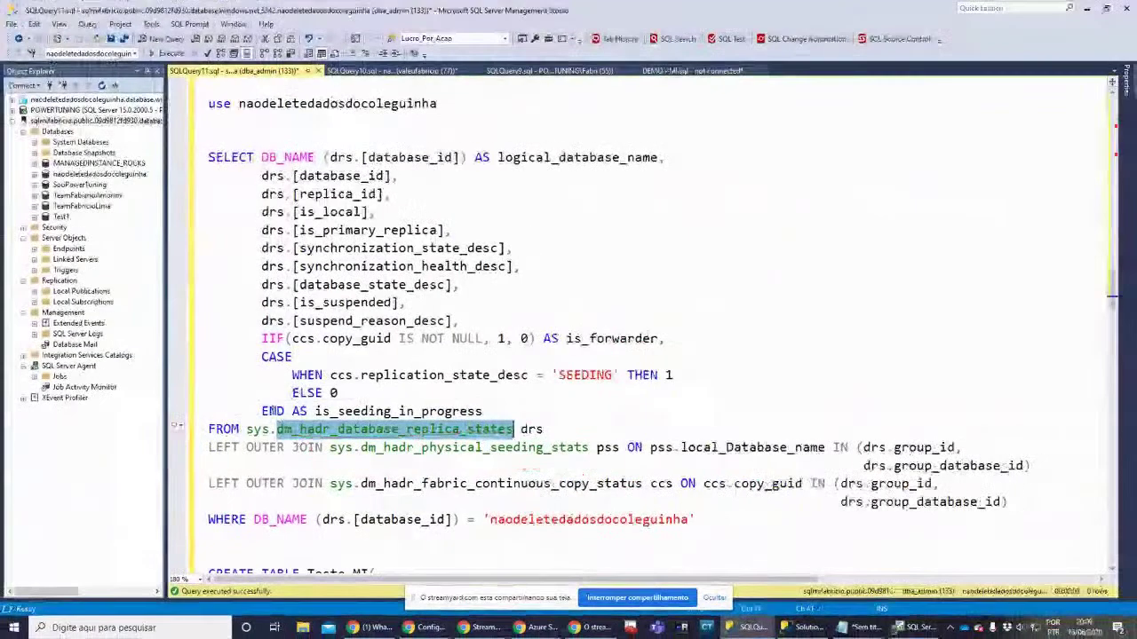
Run the database replica state query and highlight the database name in its WHERE clause
{"action": "left_click_drag", "start_coordinate": [694, 520], "coordinate": [178, 159]}
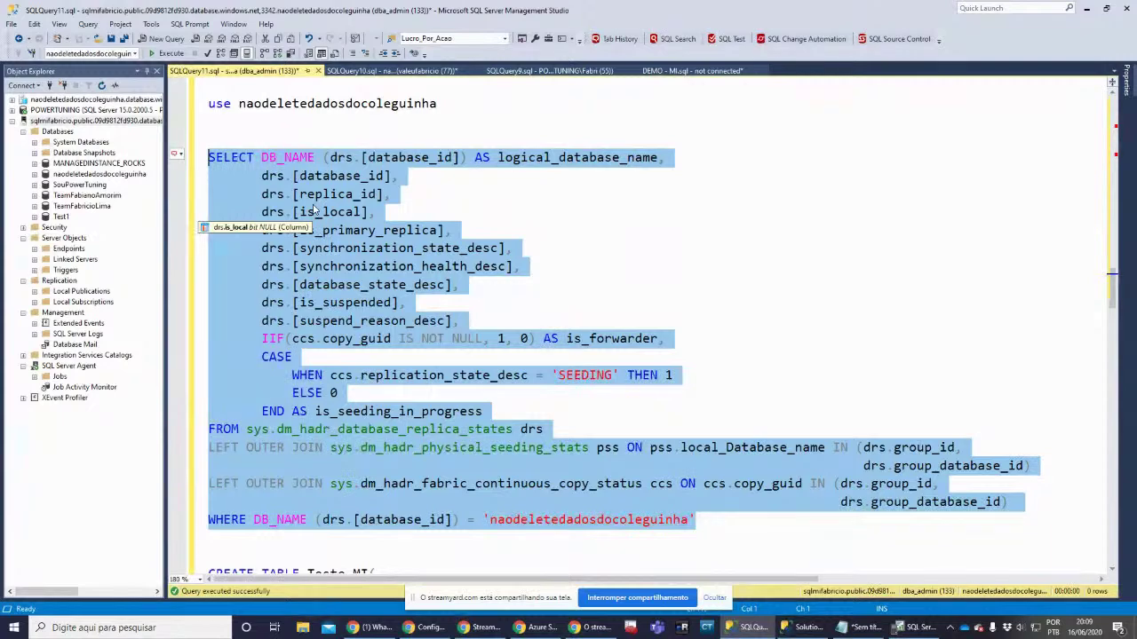
{"action": "key", "text": "F5"}
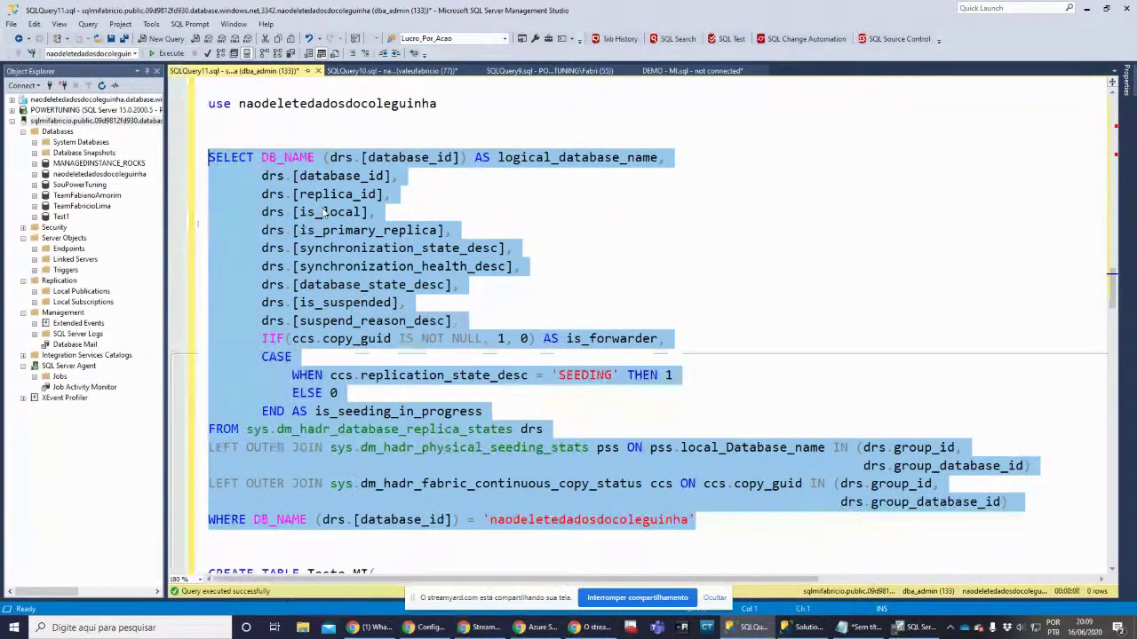
{"action": "scroll", "coordinate": [443, 227], "scroll_direction": "down", "scroll_amount": 4}
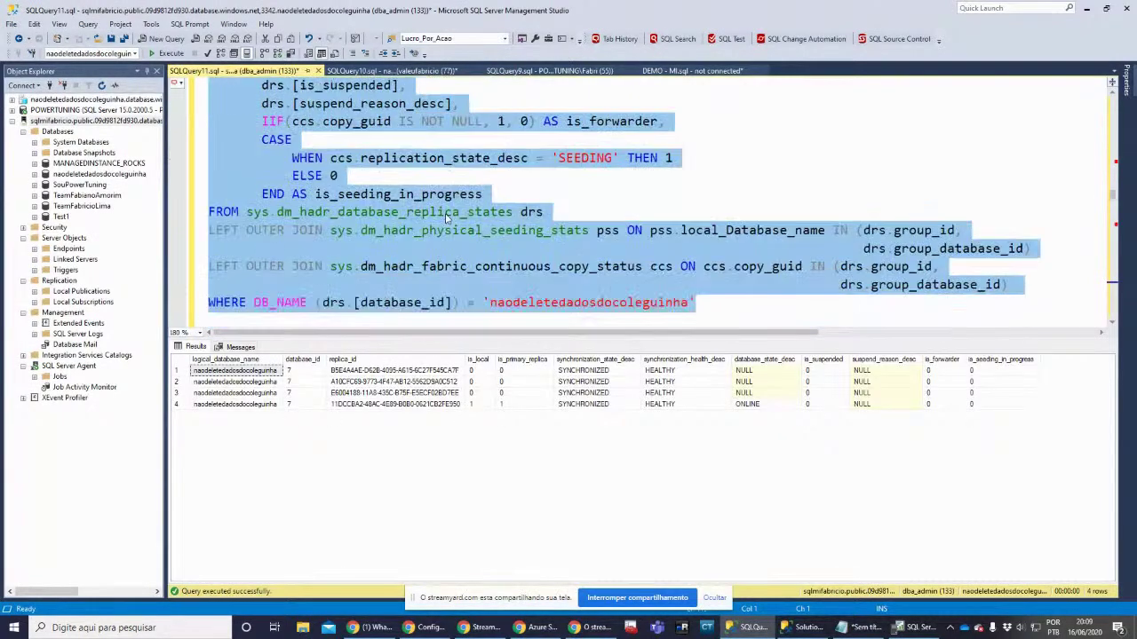
{"action": "double_click", "coordinate": [550, 303]}
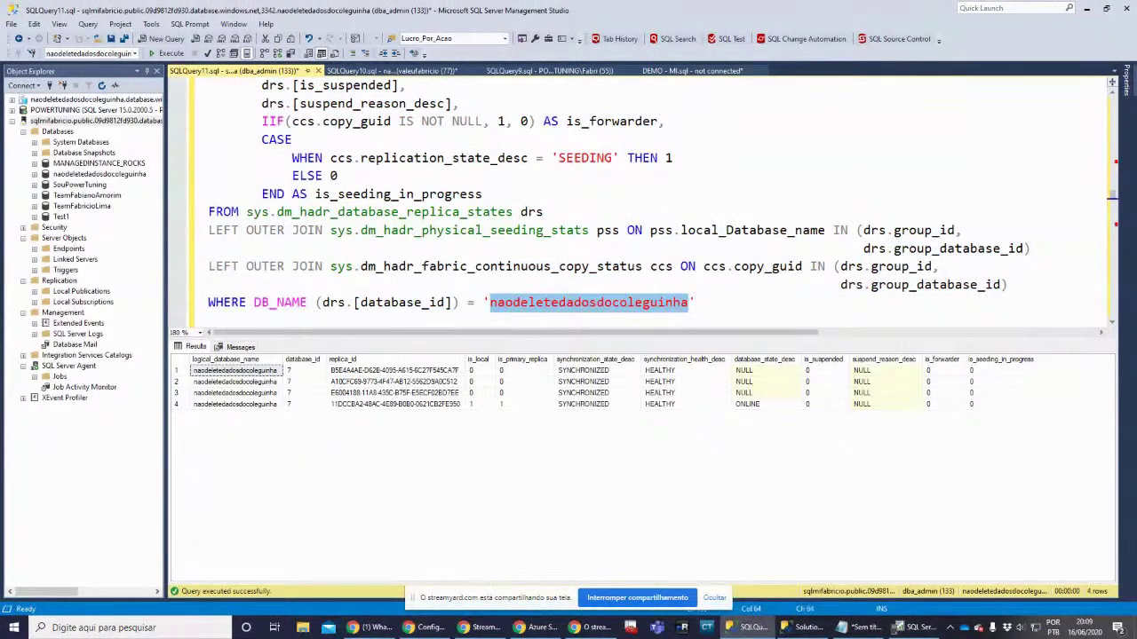